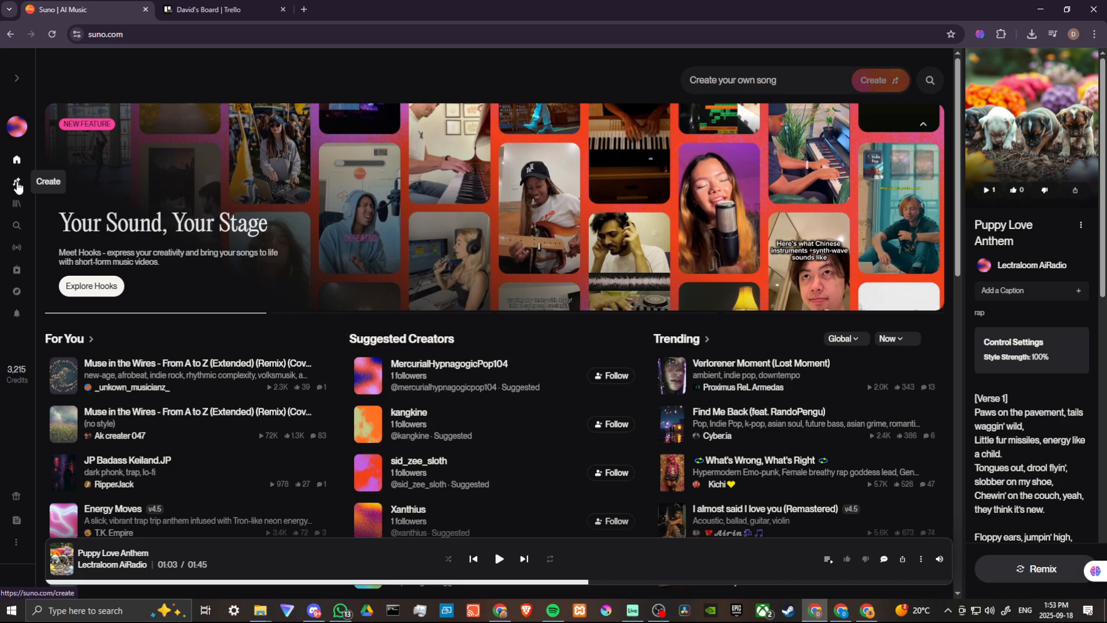
Step: Enter "a rock song with a female vocalist" as the song prompt on the home page
click(719, 81)
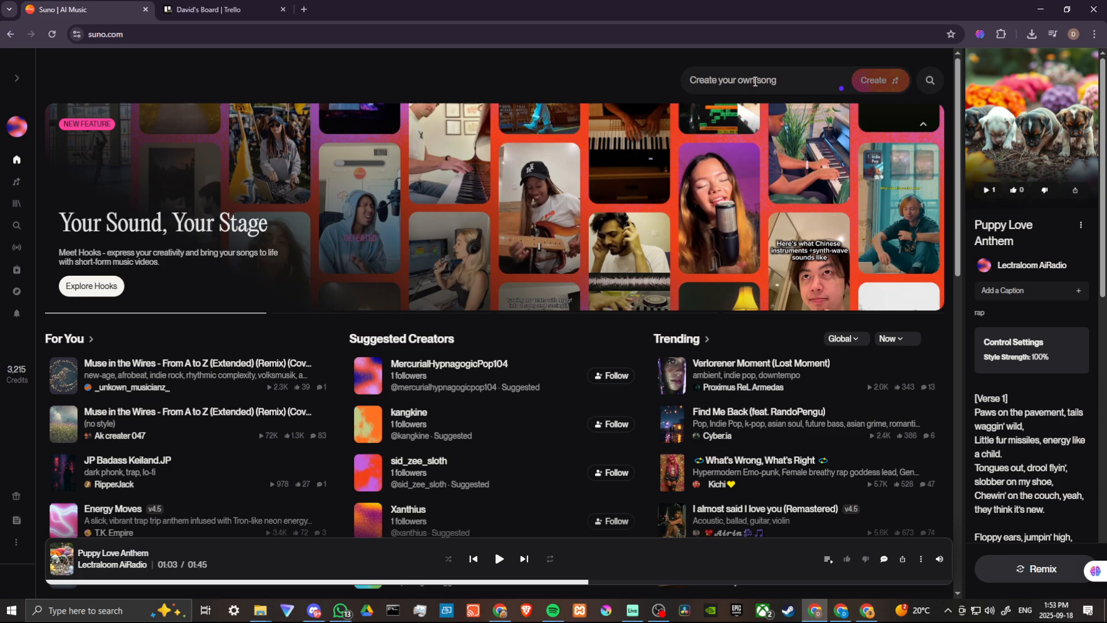
text(a)
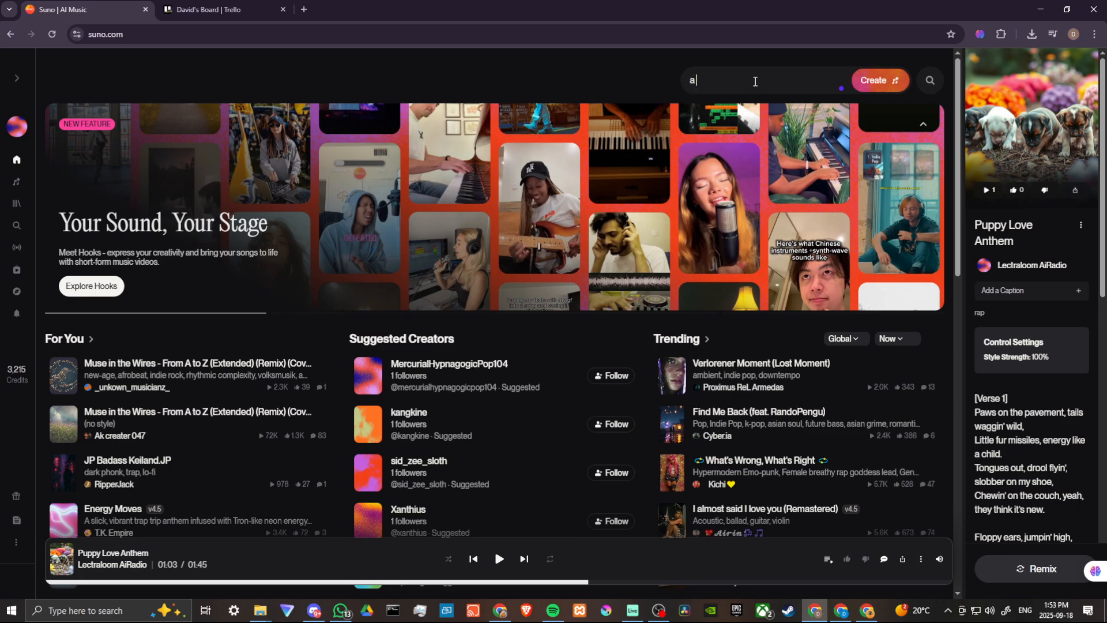
text( rock song w)
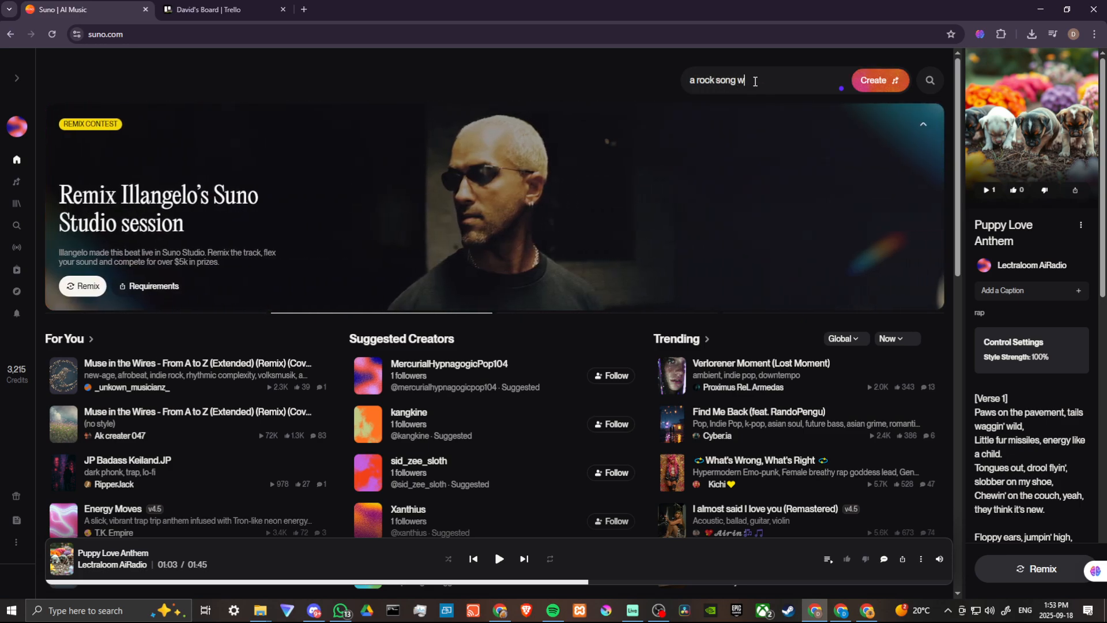
text(ith a female vocalist)
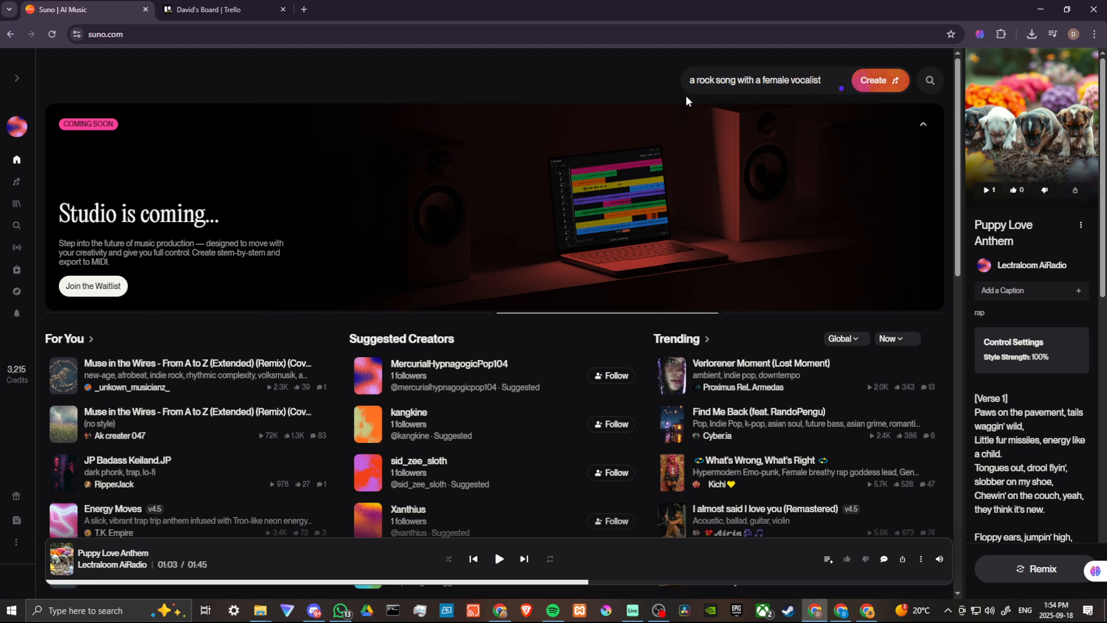
Step: Open the song creation page and clear the leftover lyrics, styles and options from the form
click(15, 182)
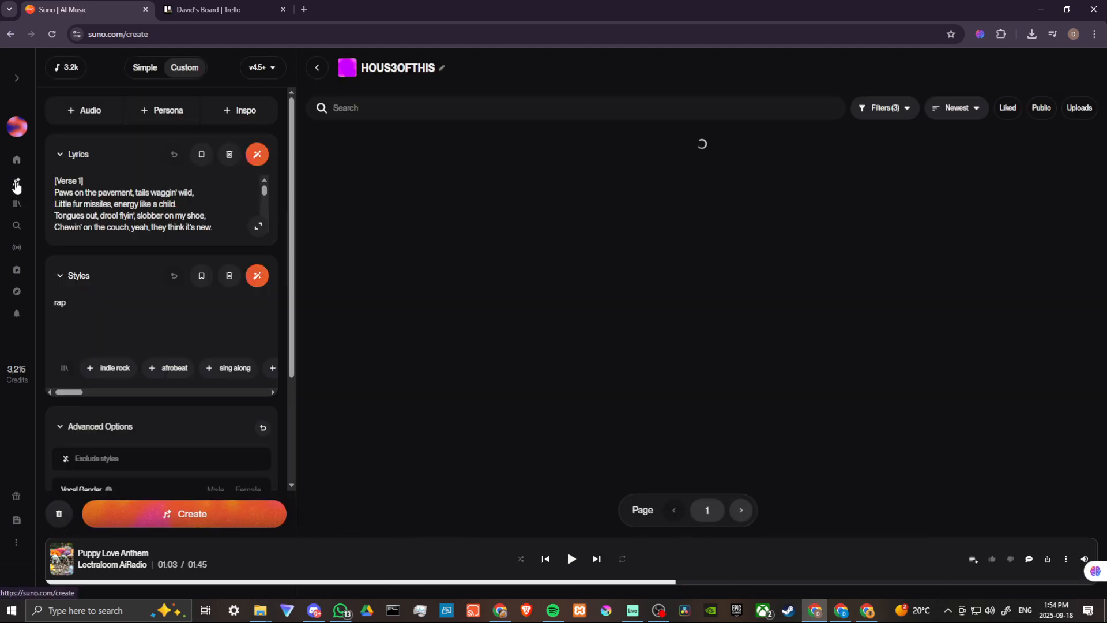
scroll(123, 417, down, 3)
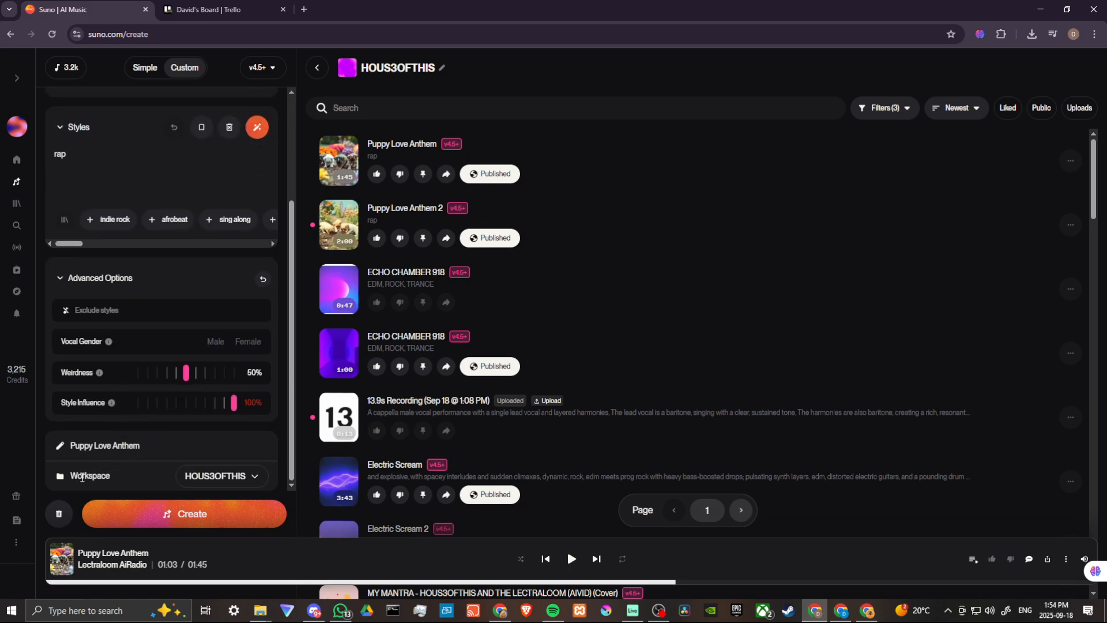
click(58, 513)
scroll(171, 329, up, 3)
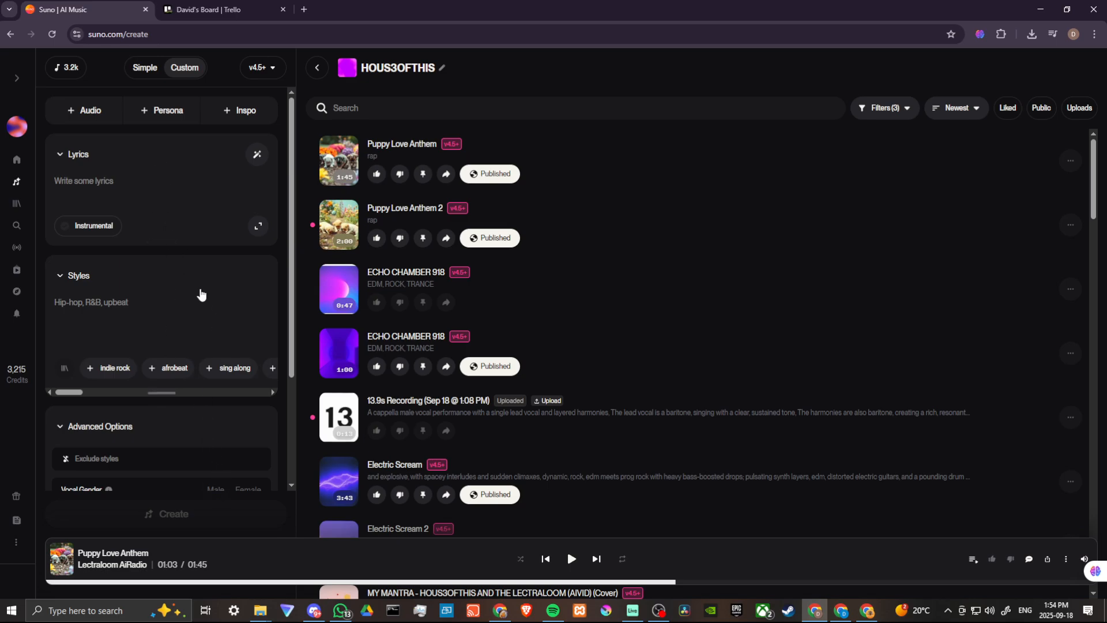
Step: In Simple mode, enter "a rock song with a female vocalist" as the song description
click(144, 67)
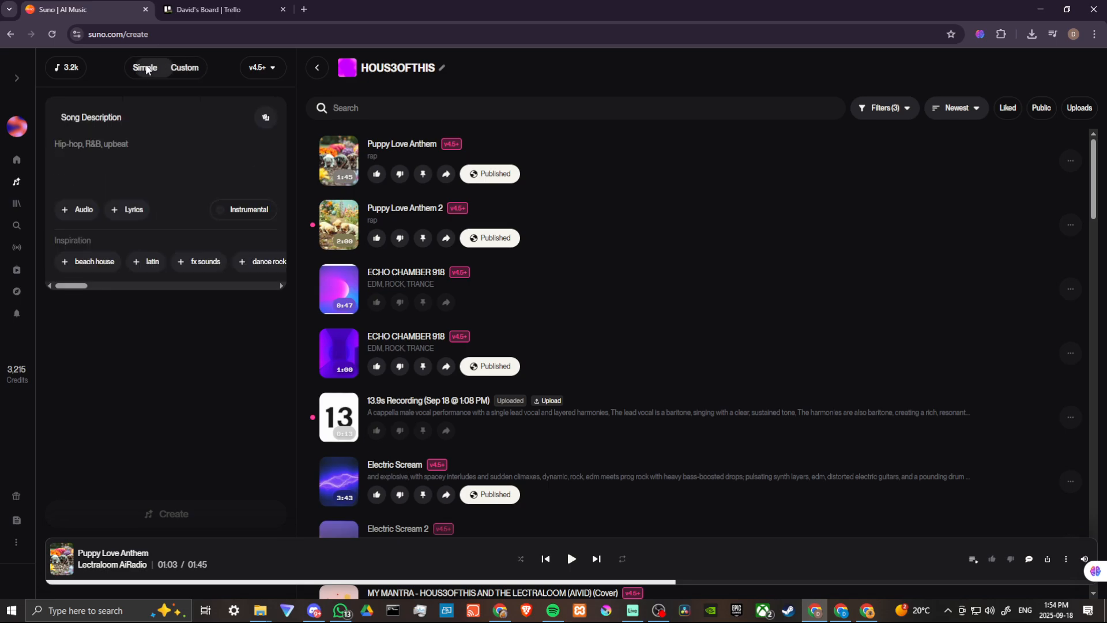
click(185, 68)
click(145, 67)
click(96, 147)
text(a rock)
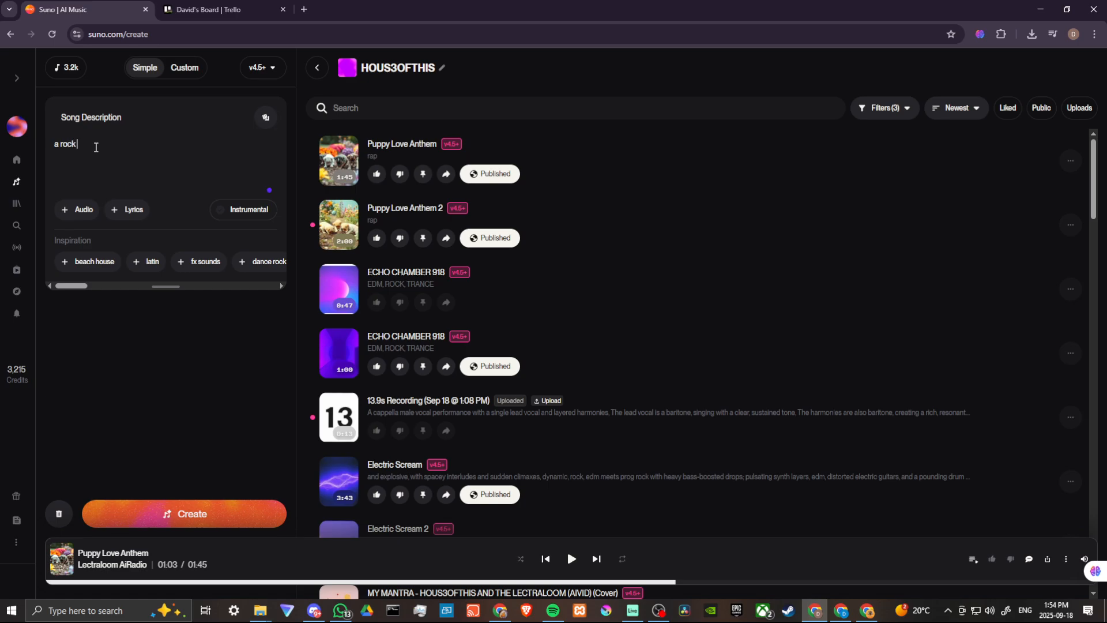
text( song with a female vocalist)
Step: Switch song creation to Custom mode and view the list of saved personas without choosing one
click(179, 69)
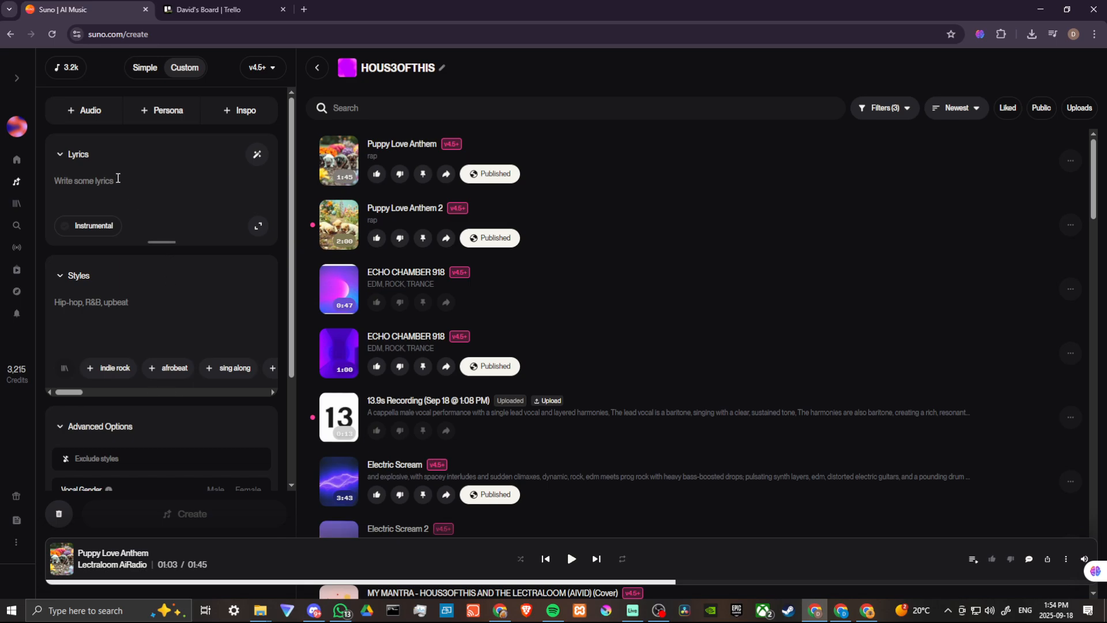
click(168, 113)
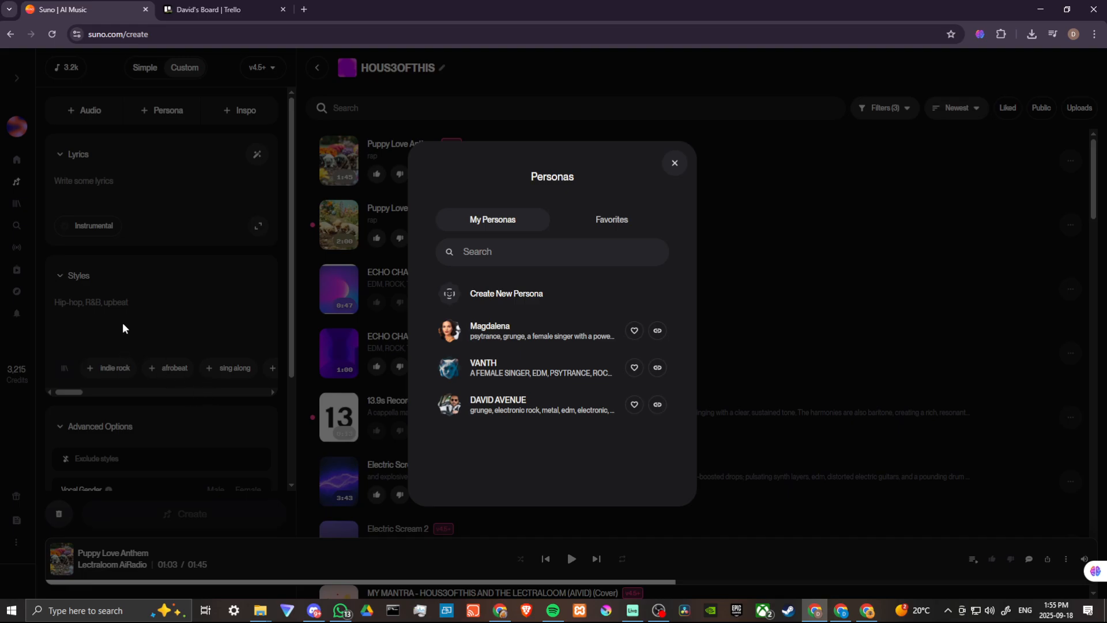
click(671, 165)
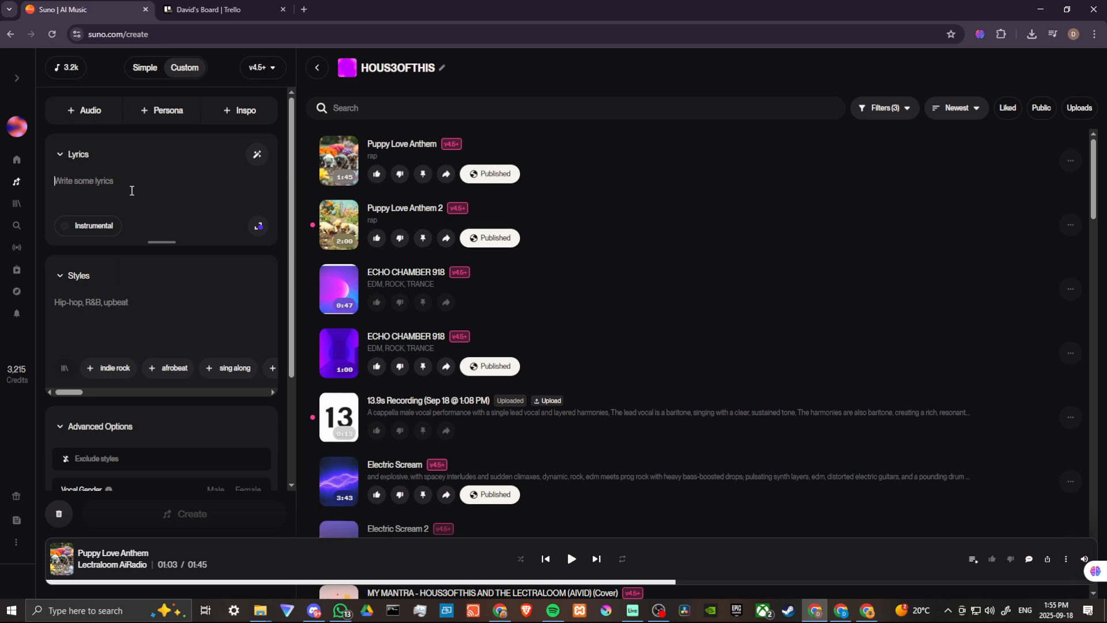
Step: Generate full-song lyrics from the prompt "a rap song about puppies" and use the version starting "Tiny paws tap-dancing on my kitchen floor"
click(256, 154)
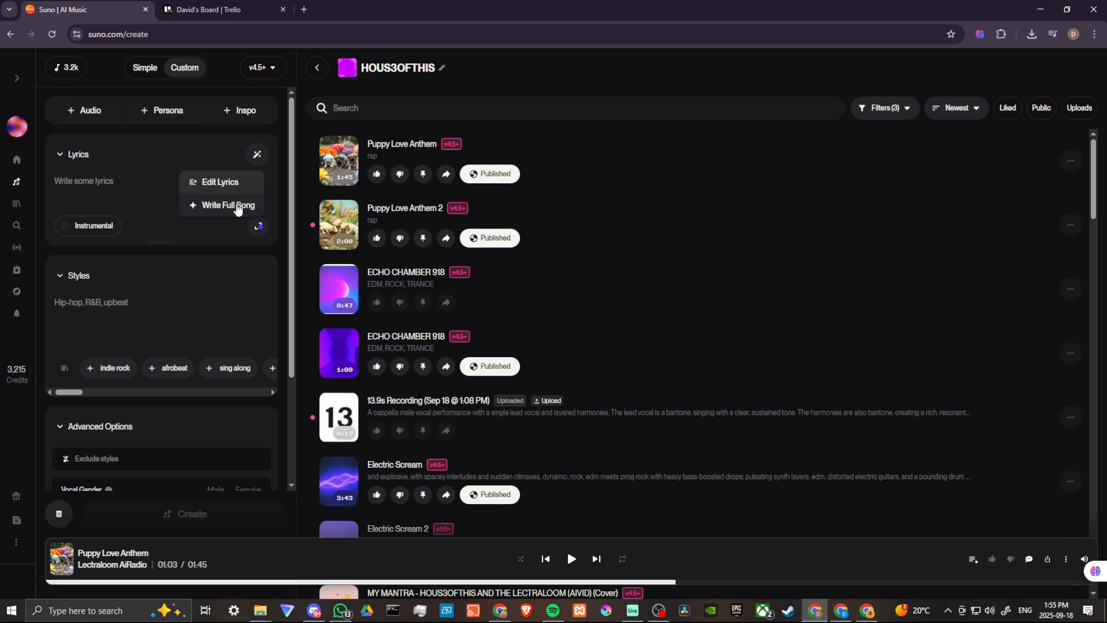
click(257, 155)
click(257, 155)
click(204, 207)
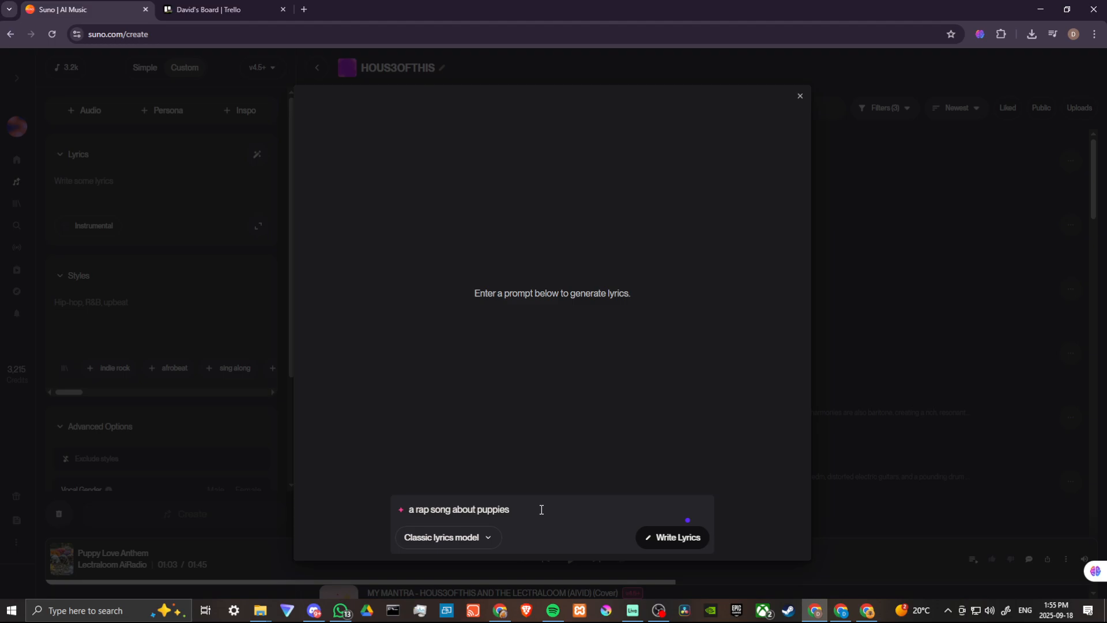
click(678, 537)
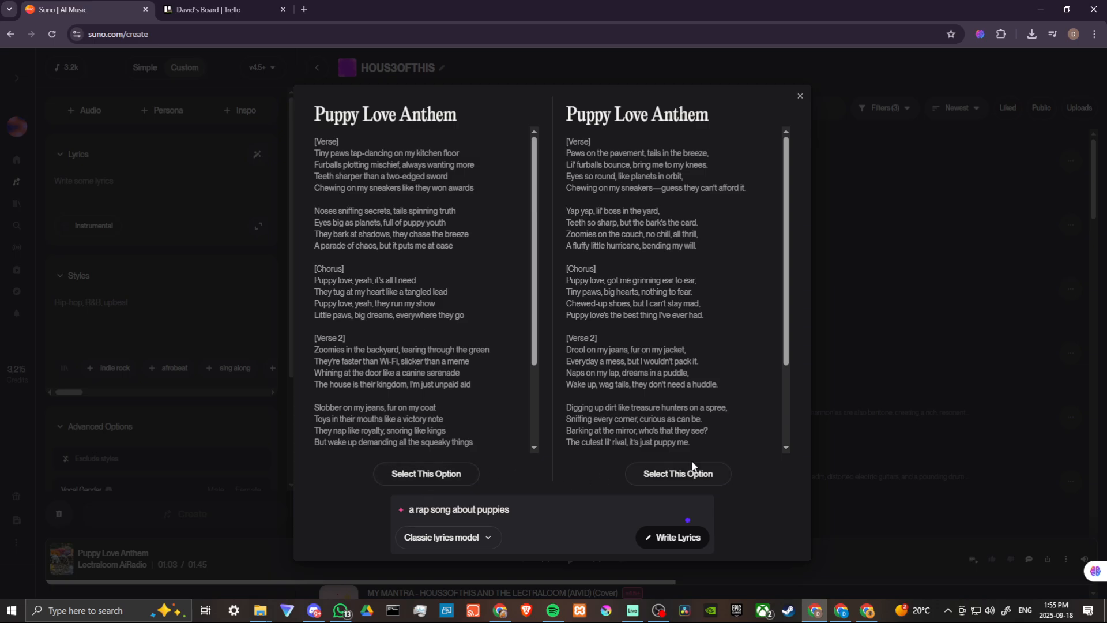
click(421, 474)
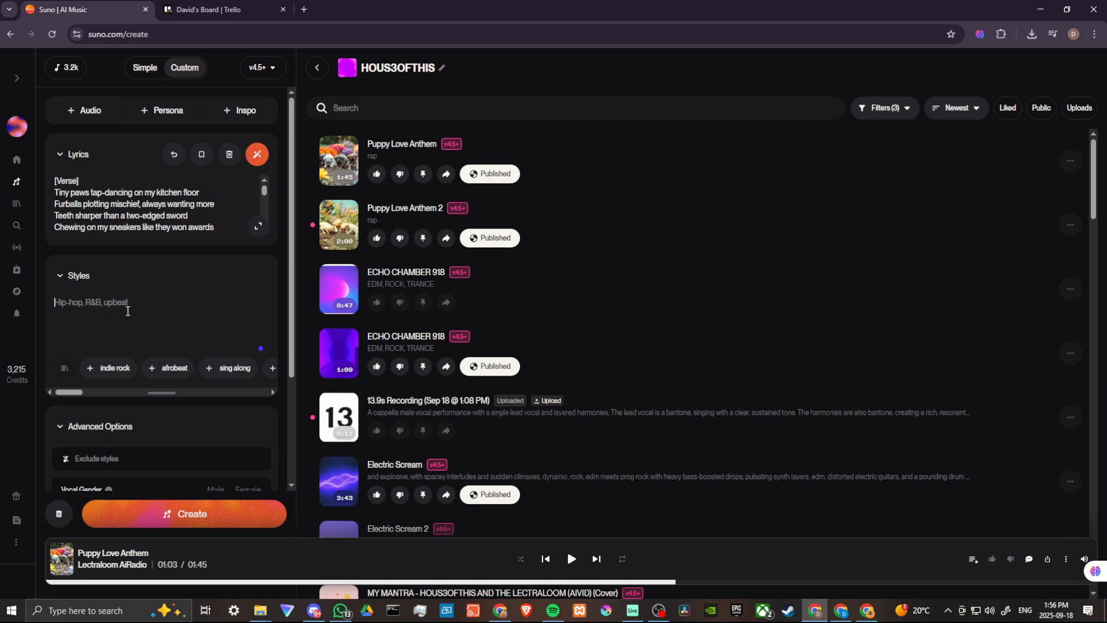
Step: Enter "hip hop" as the song's style and set the vocal gender to Female
text(hip)
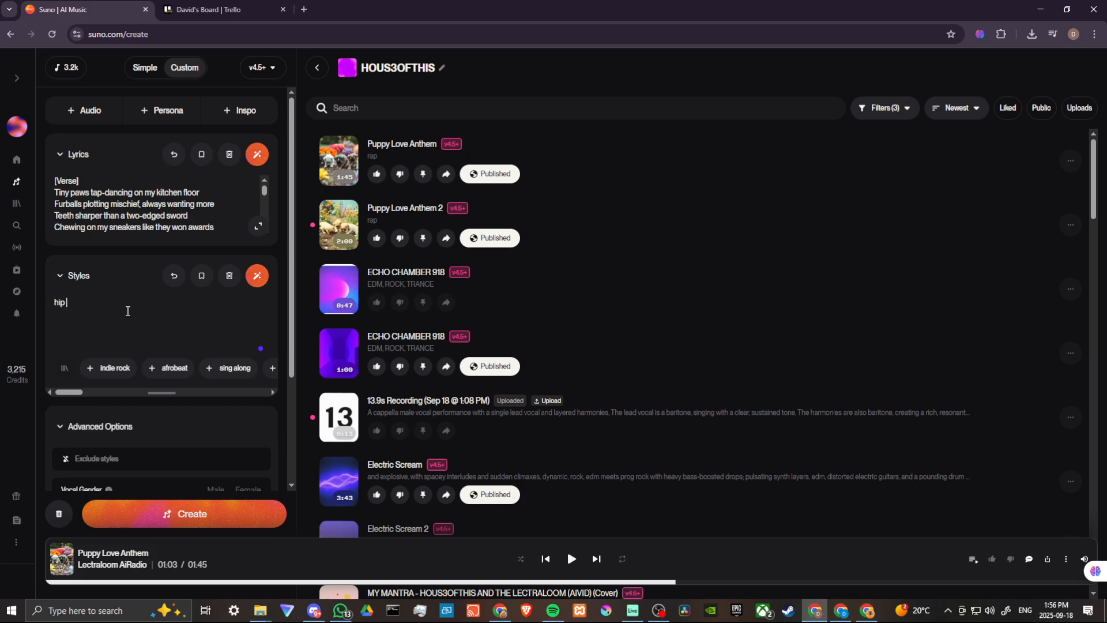
text( hop)
scroll(186, 427, down, 1)
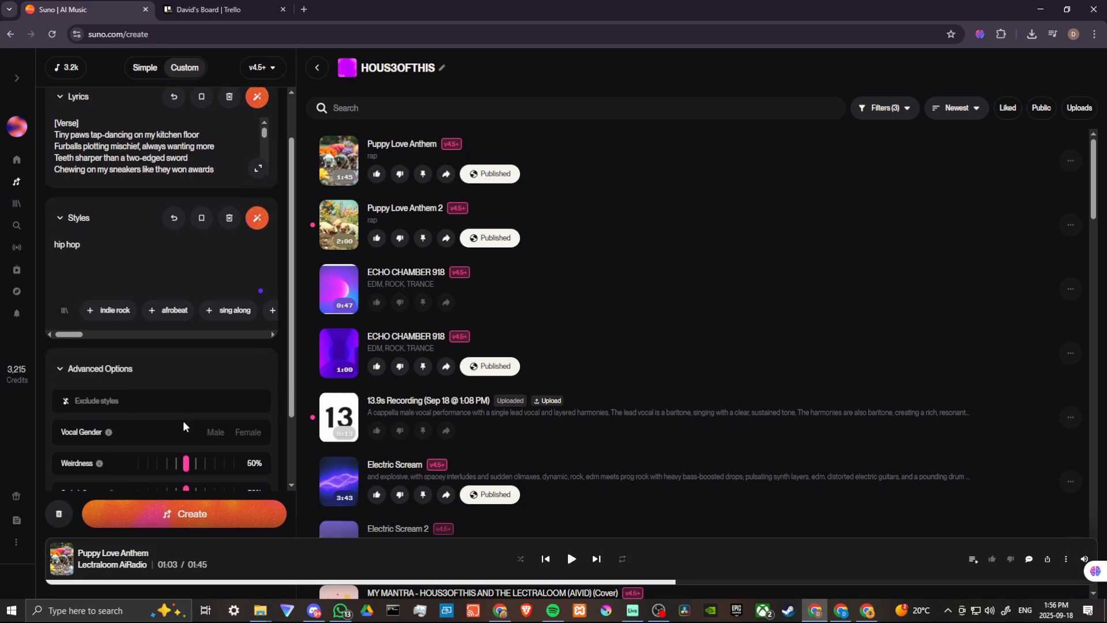
scroll(194, 327, down, 2)
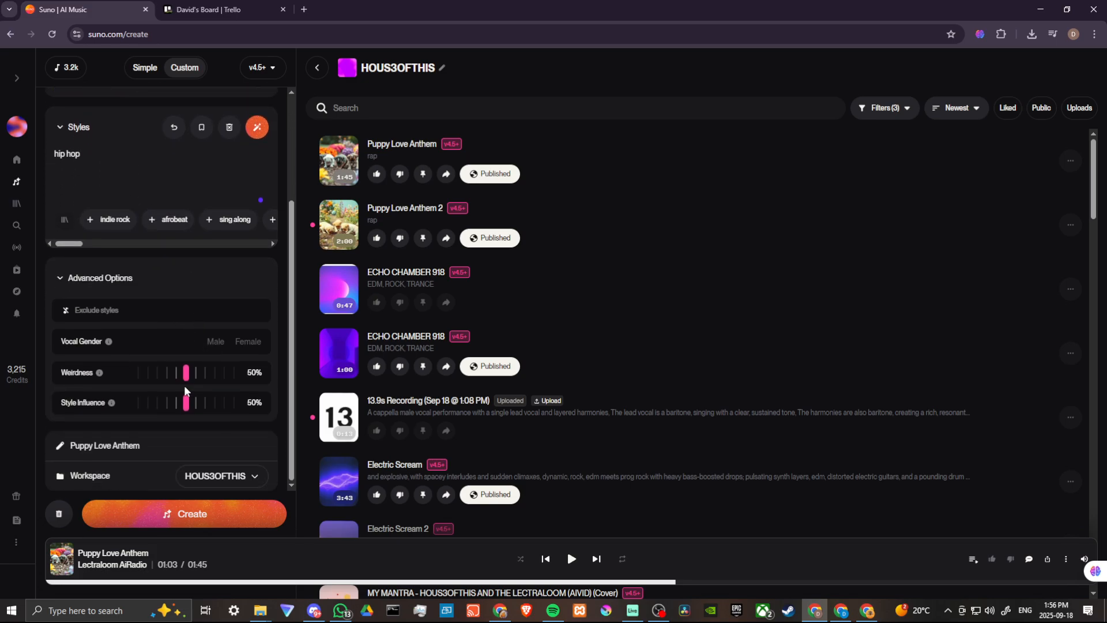
mouse_move(117, 341)
click(243, 344)
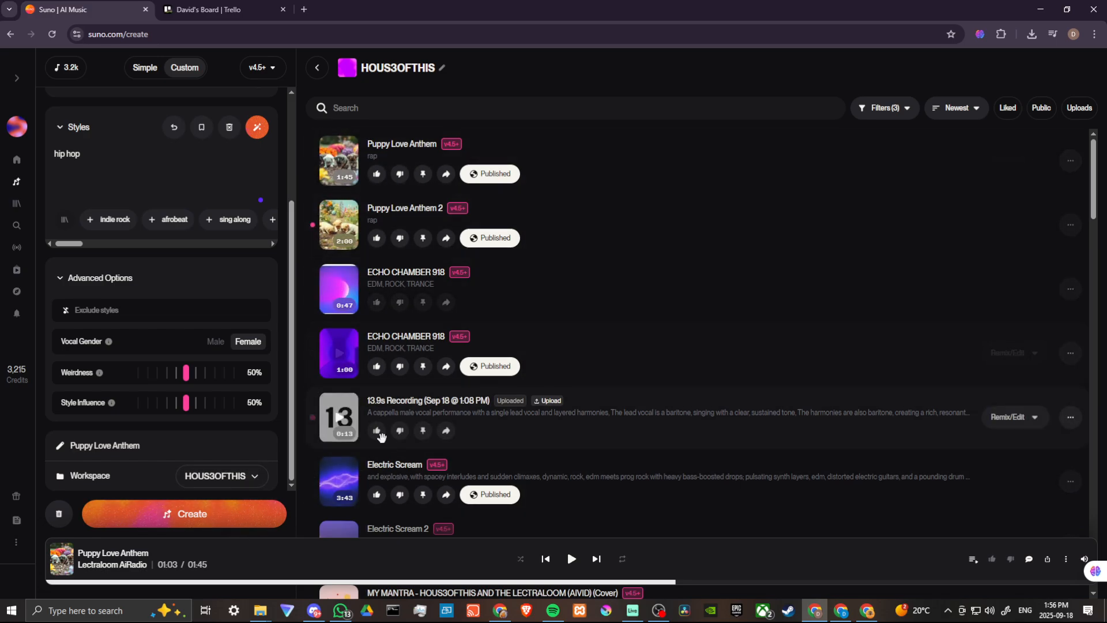
Step: Set the song's Style Influence to 64%
mouse_move(186, 406)
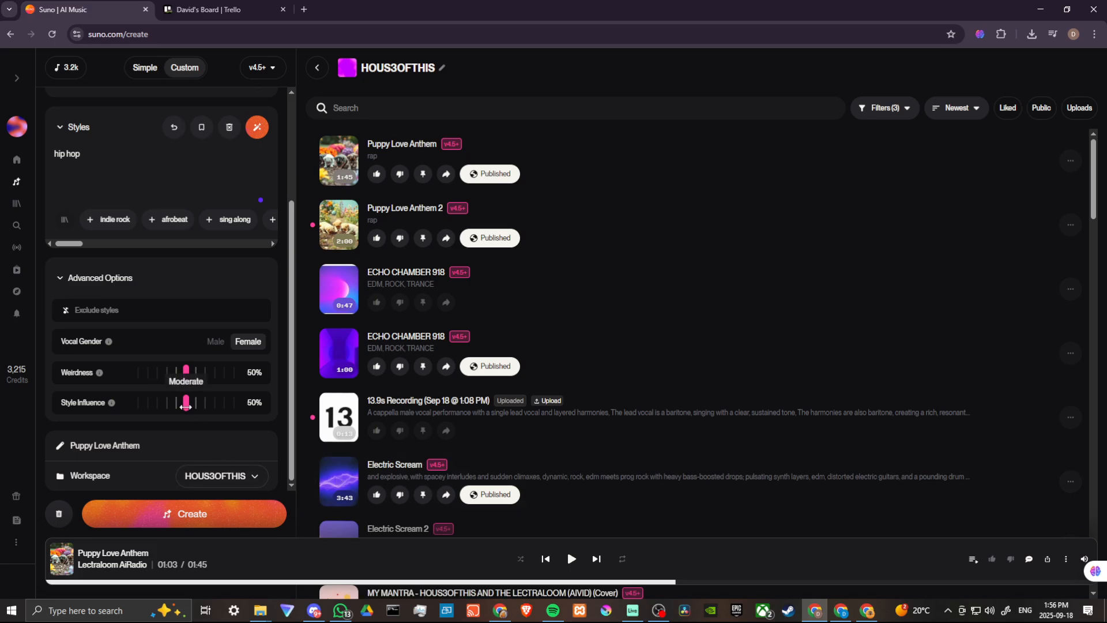
drag(185, 406, 216, 414)
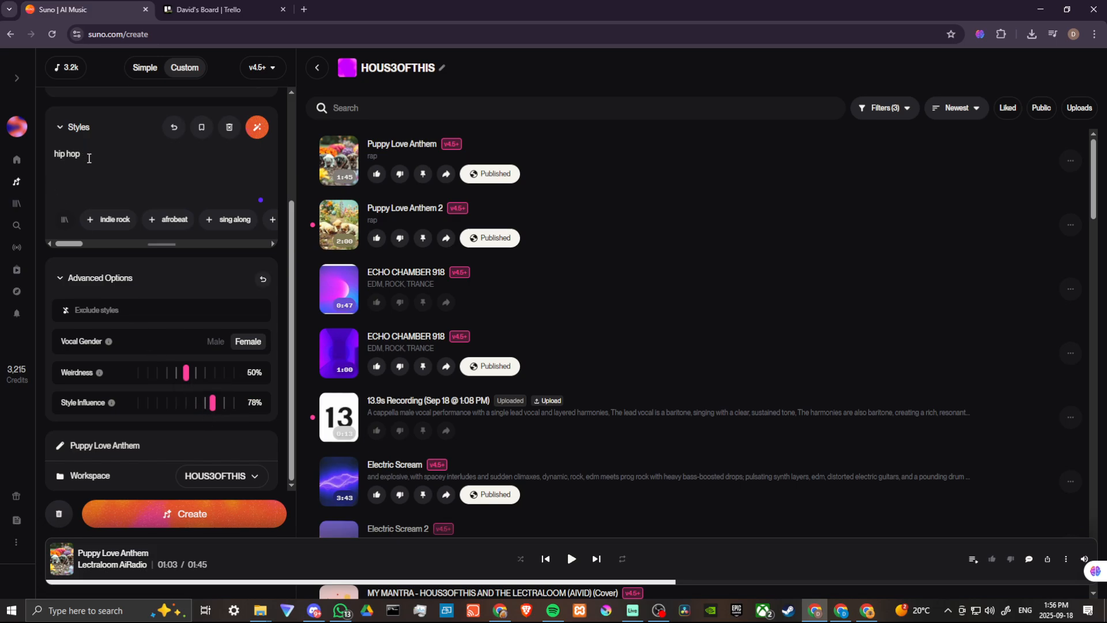
drag(212, 403, 199, 403)
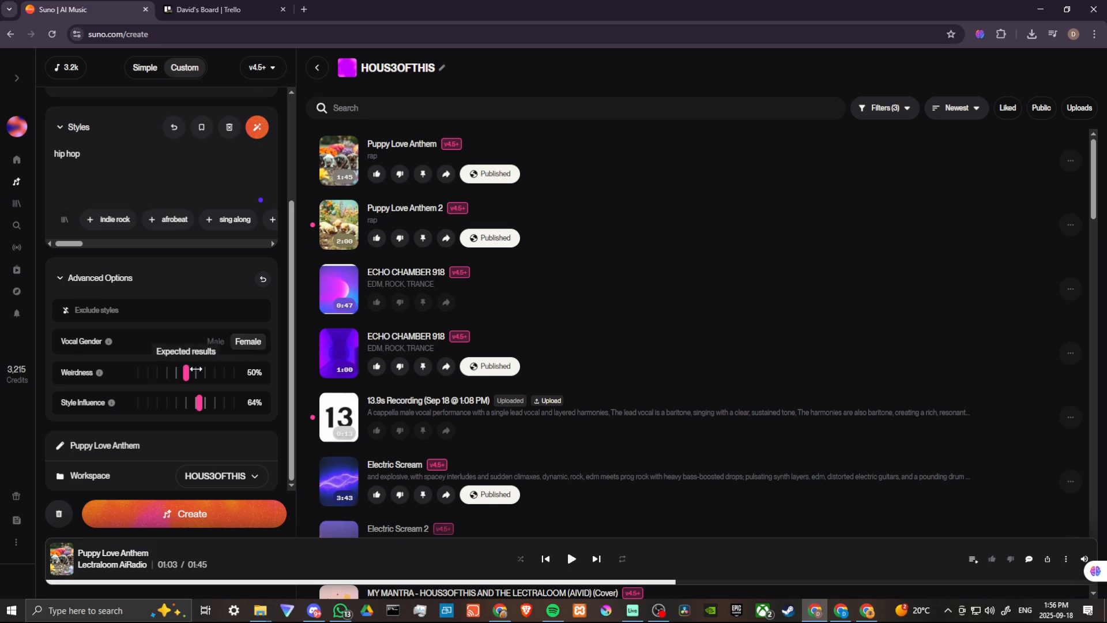
Step: Find the 3:53 "MY MANTRA" cover with the dark electronic rock style in the workspace, play it briefly and pause it
scroll(231, 360, up, 1)
scroll(231, 363, up, 1)
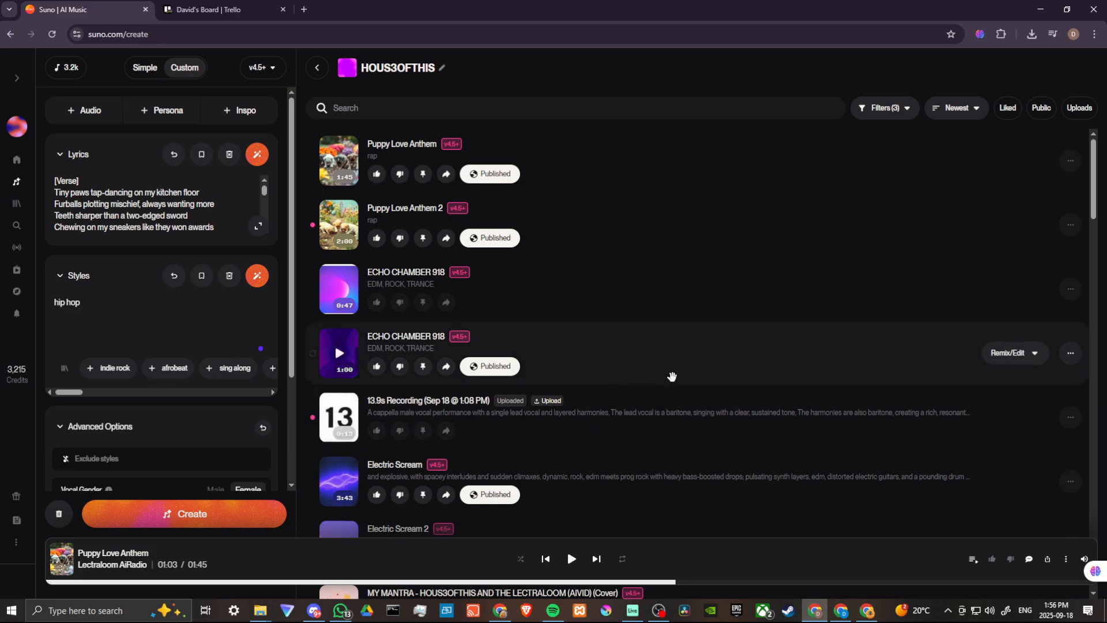
scroll(672, 376, down, 3)
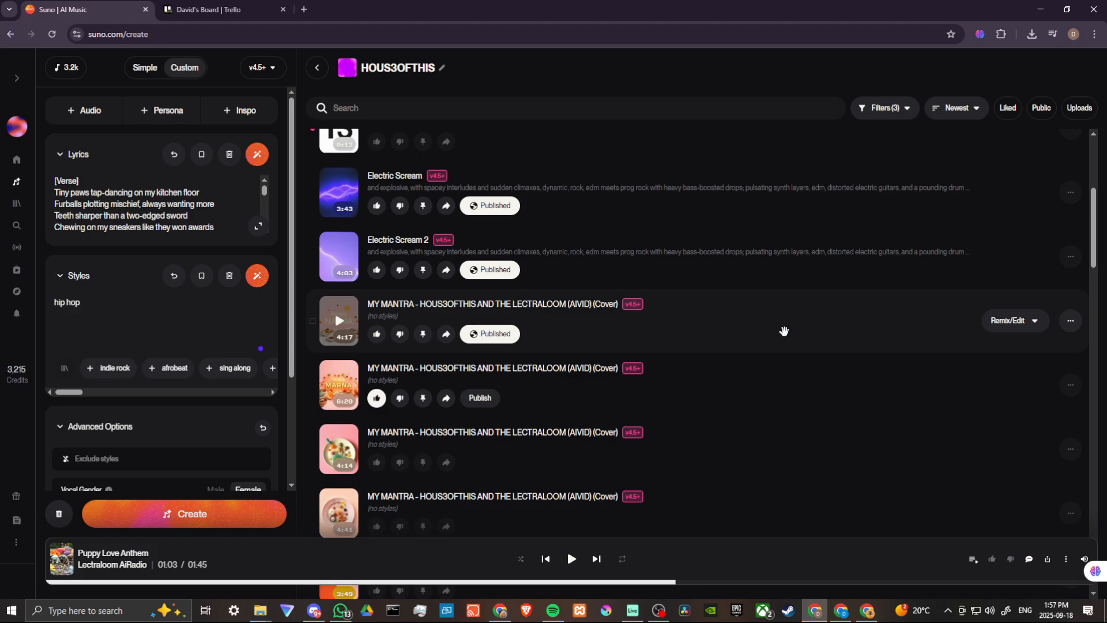
scroll(848, 392, down, 1)
scroll(848, 395, down, 5)
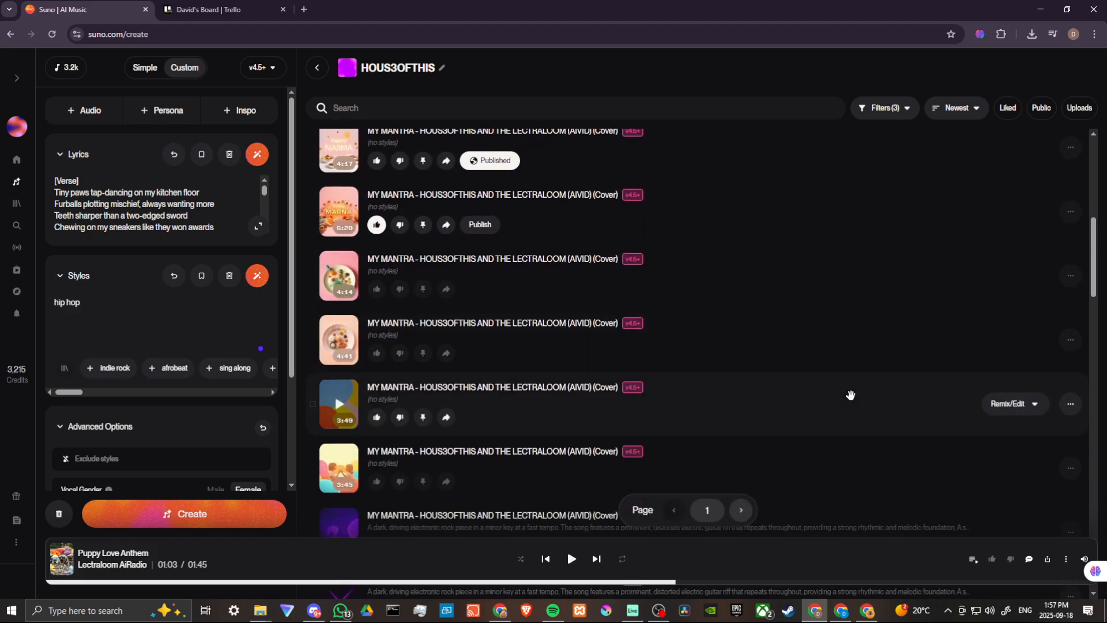
scroll(852, 395, down, 1)
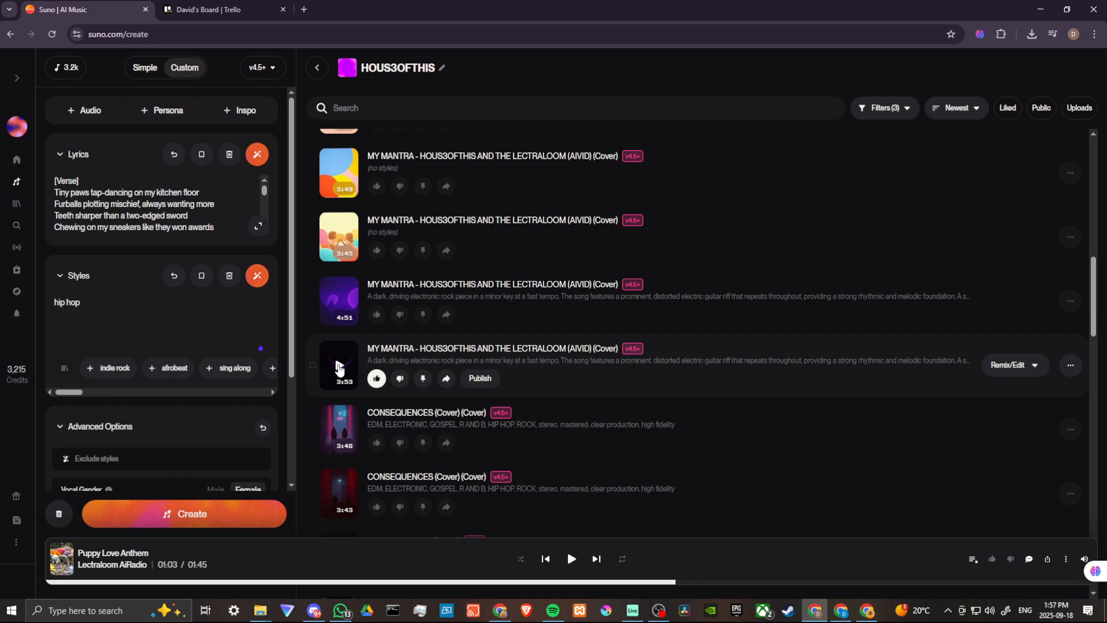
click(339, 368)
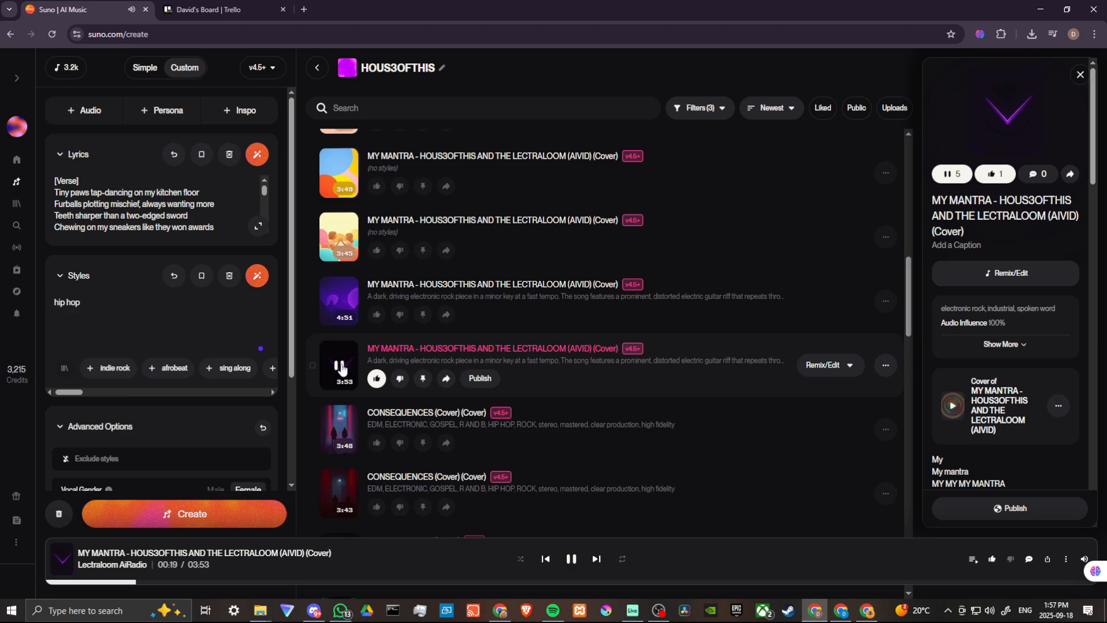
click(341, 369)
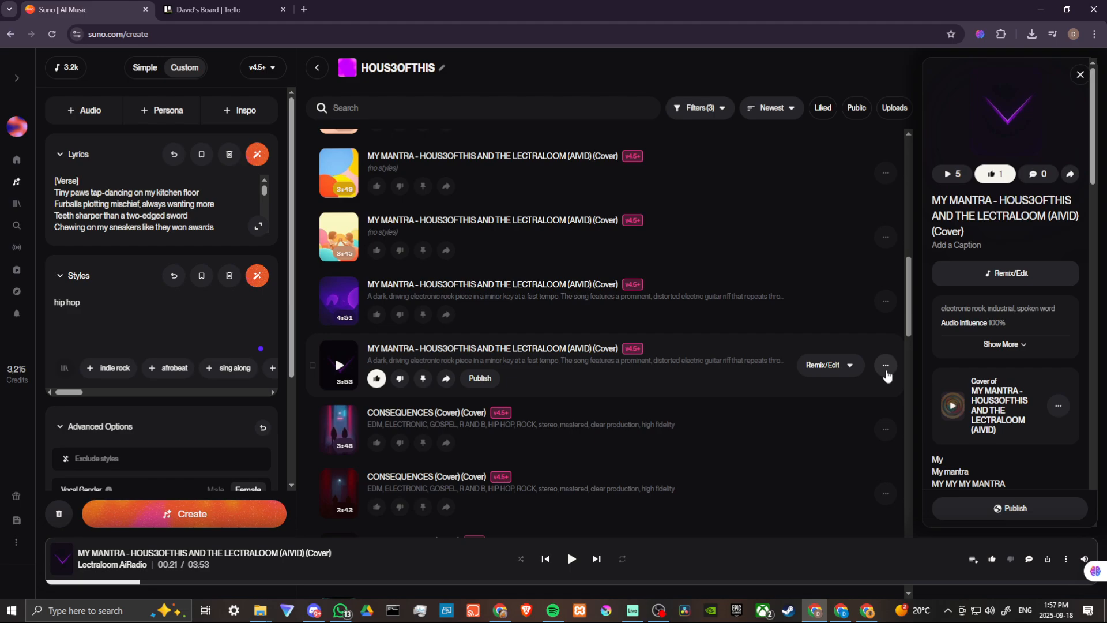
click(885, 365)
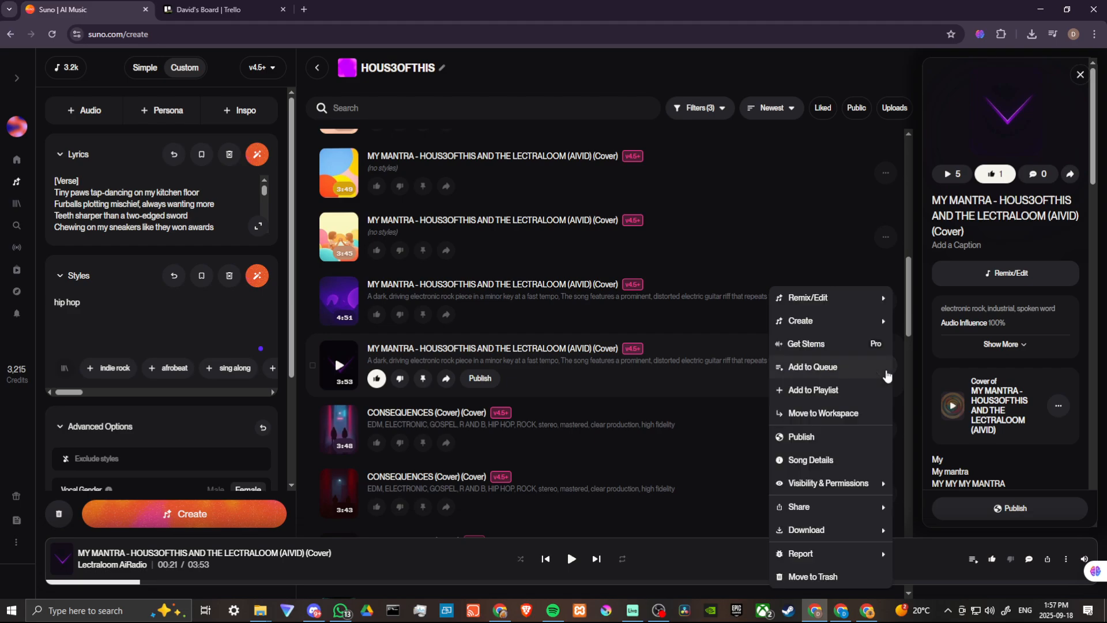
mouse_move(824, 301)
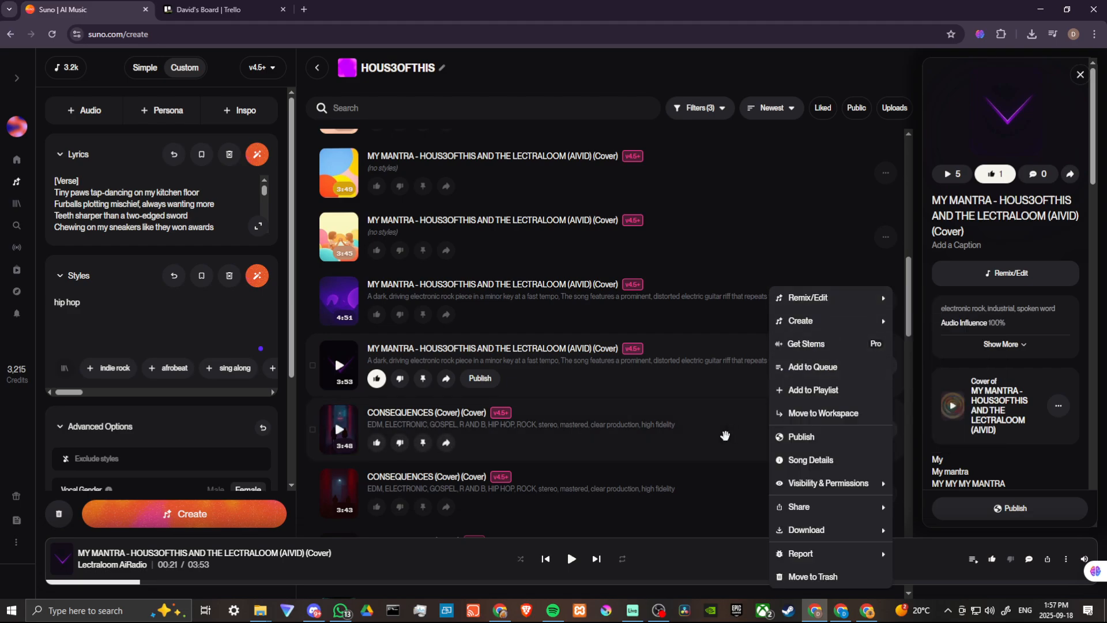
click(880, 64)
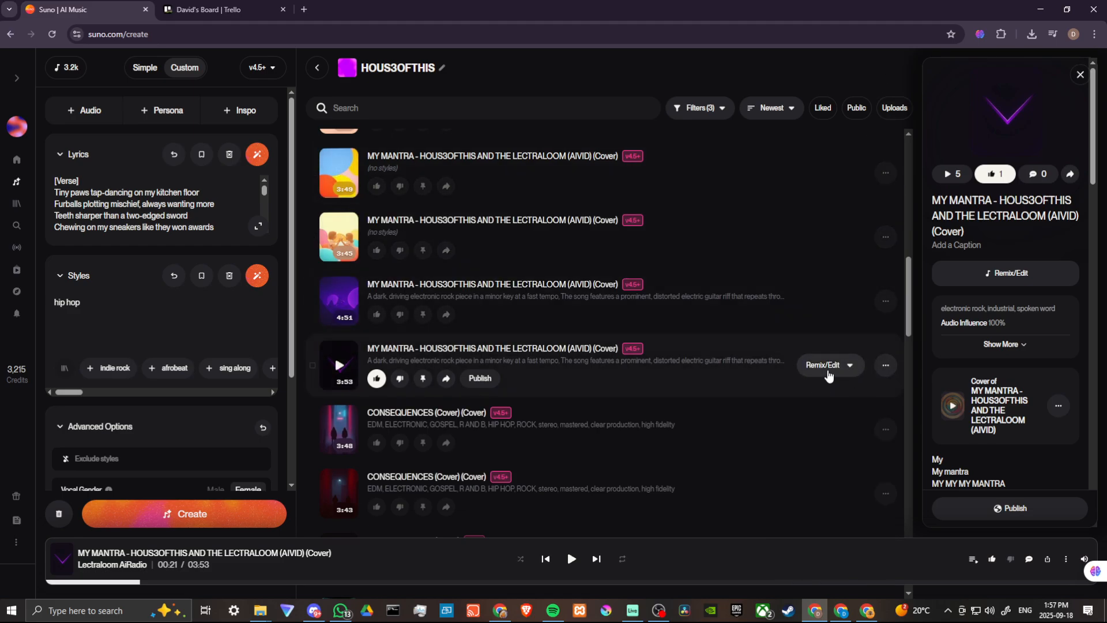
Step: Load the 3:53 "MY MANTRA" track as the source of a new cover and show its advanced options
click(850, 367)
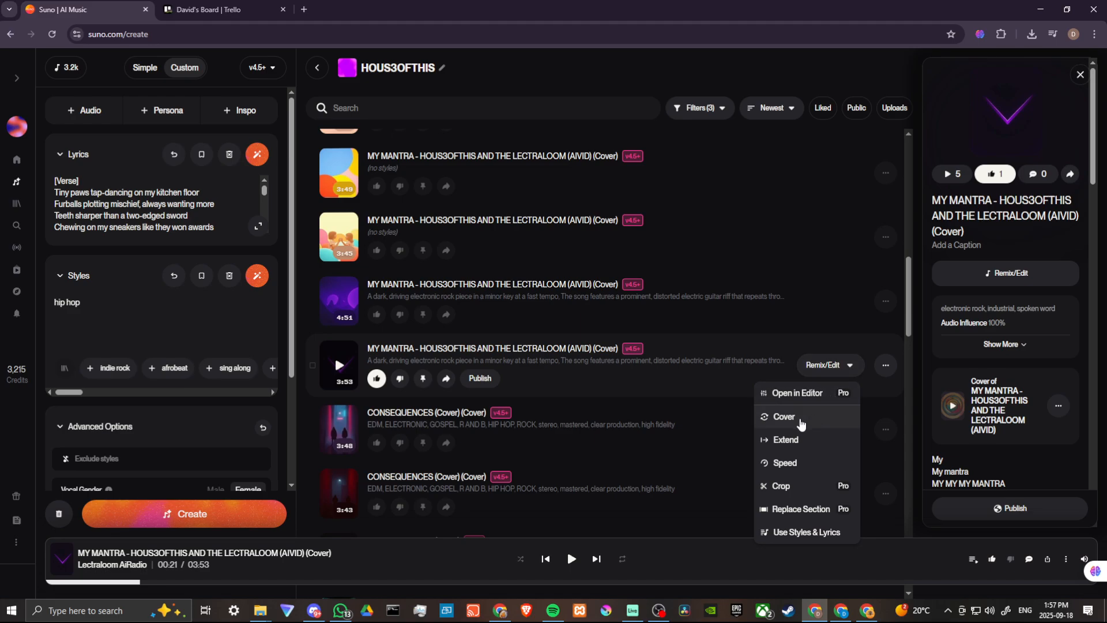
click(800, 420)
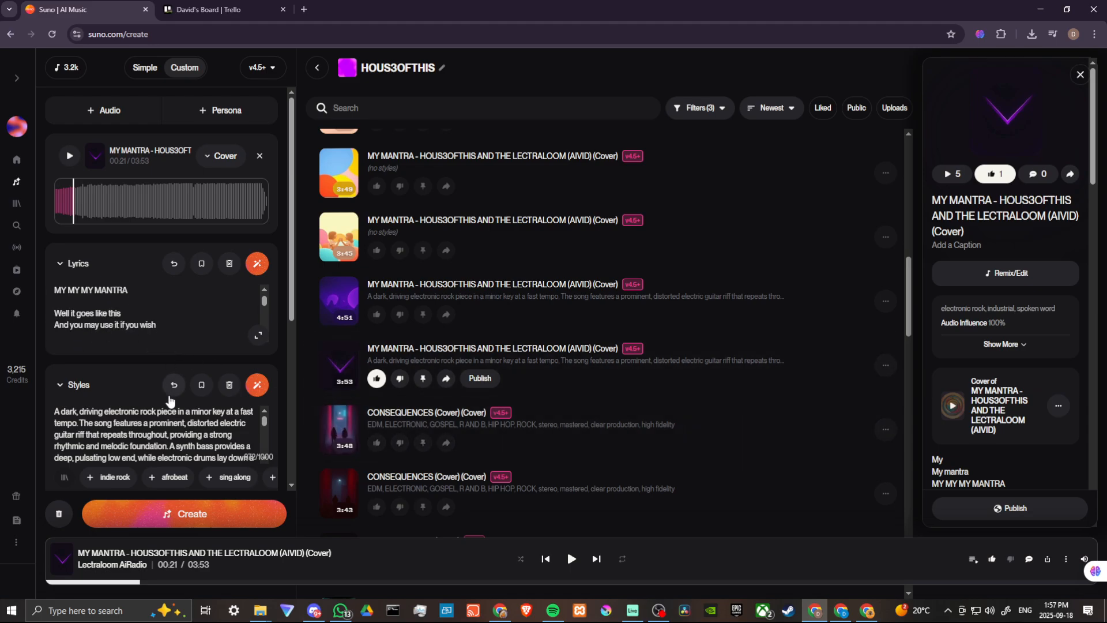
scroll(171, 398, down, 4)
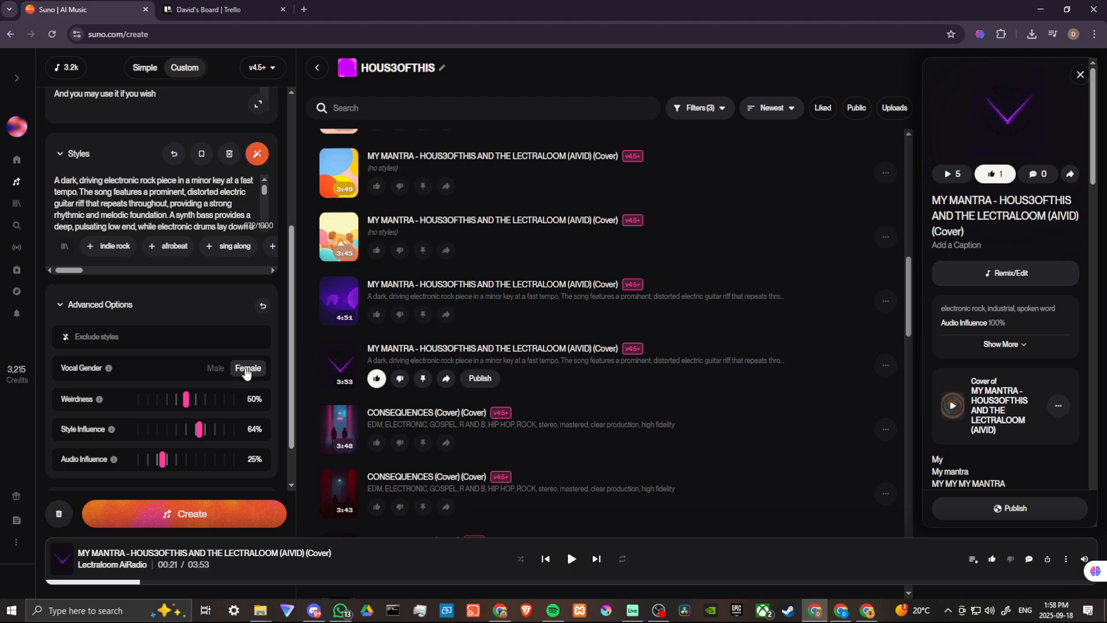
Step: Set the cover's Audio Influence to 100% and generate the cover
scroll(169, 371, down, 1)
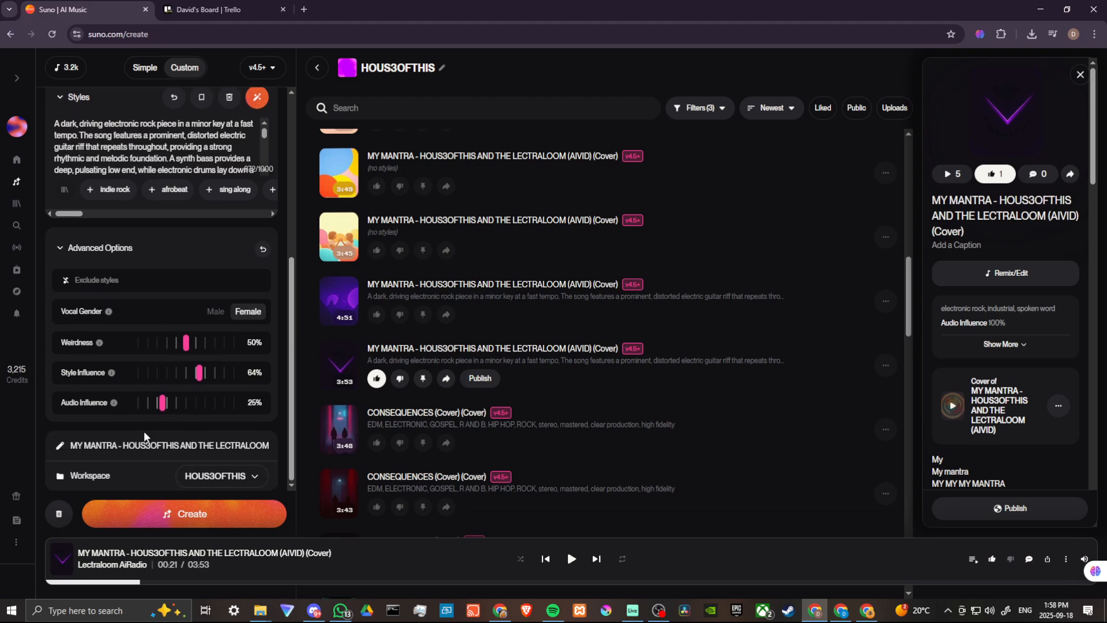
mouse_move(112, 405)
drag(163, 404, 259, 410)
click(201, 514)
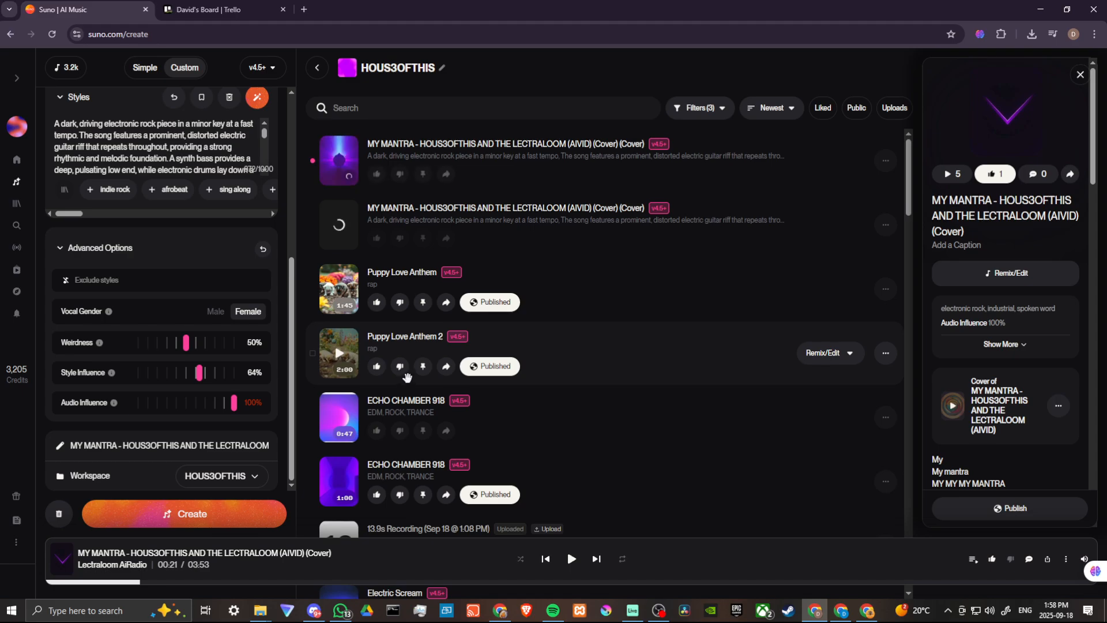
Step: Play and pause each of the two newly generated "MY MANTRA" covers in turn
click(341, 162)
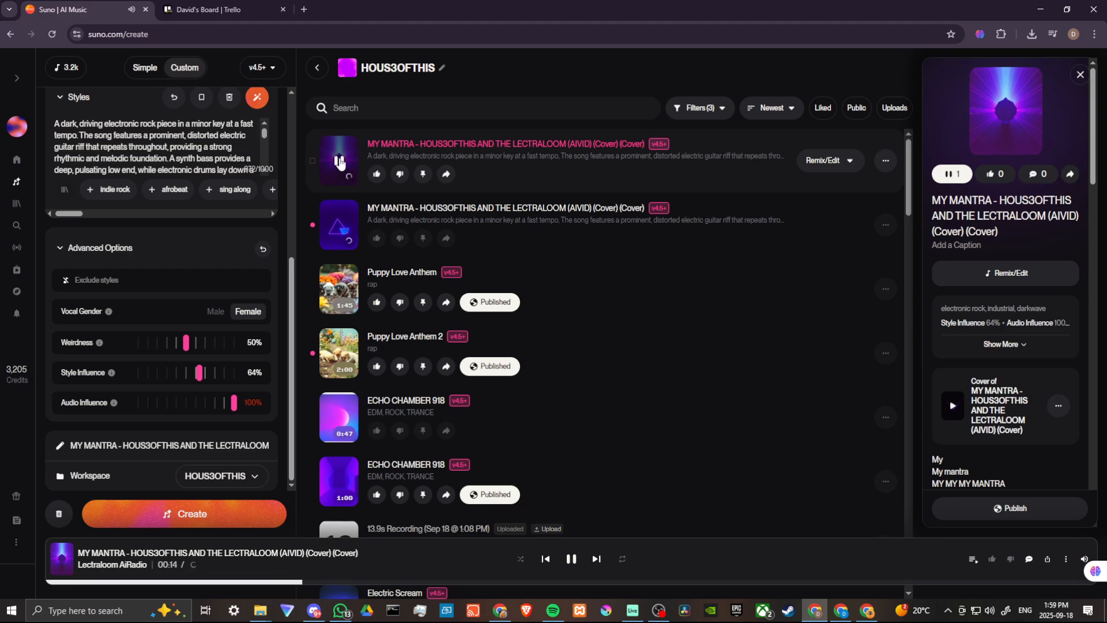
click(339, 162)
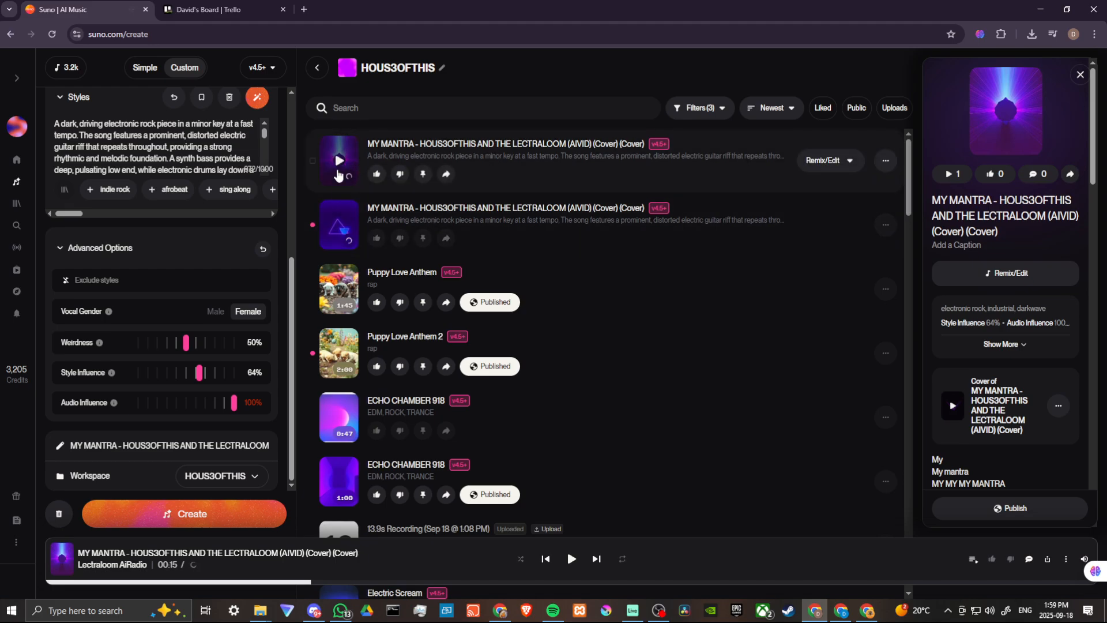
click(340, 226)
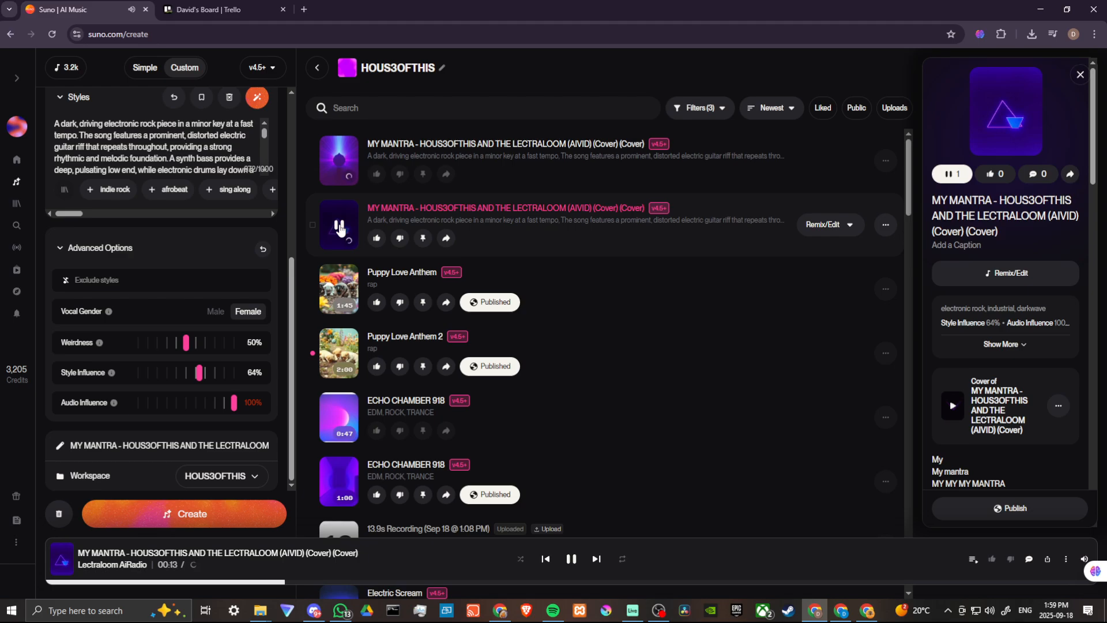
click(340, 228)
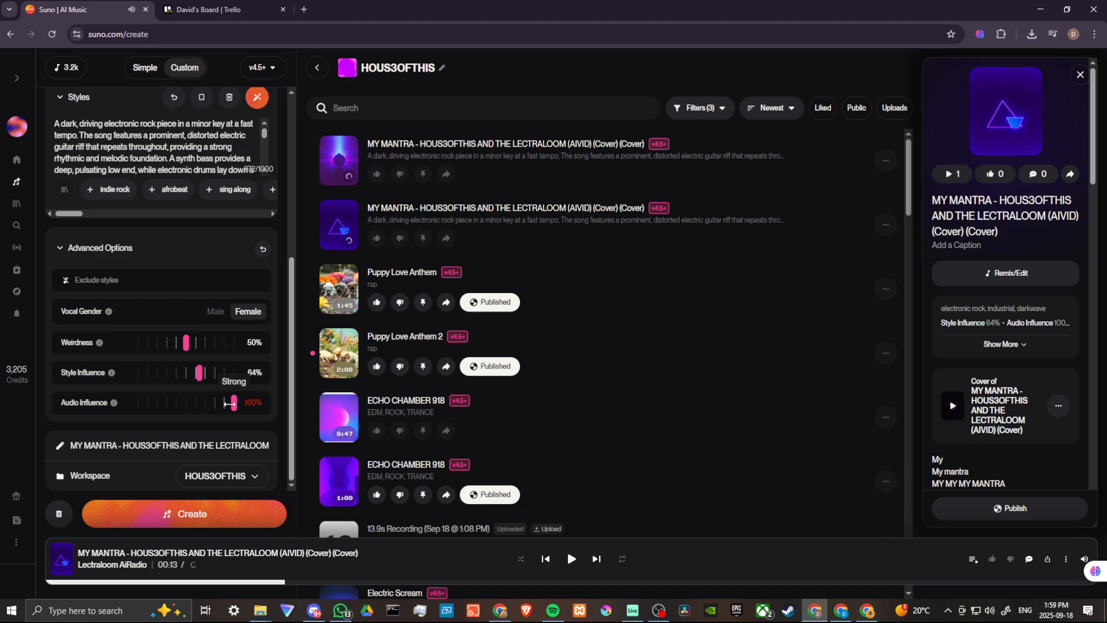
Step: Set the Audio Influence to 25% and read through the cover's full style description
drag(230, 403, 159, 405)
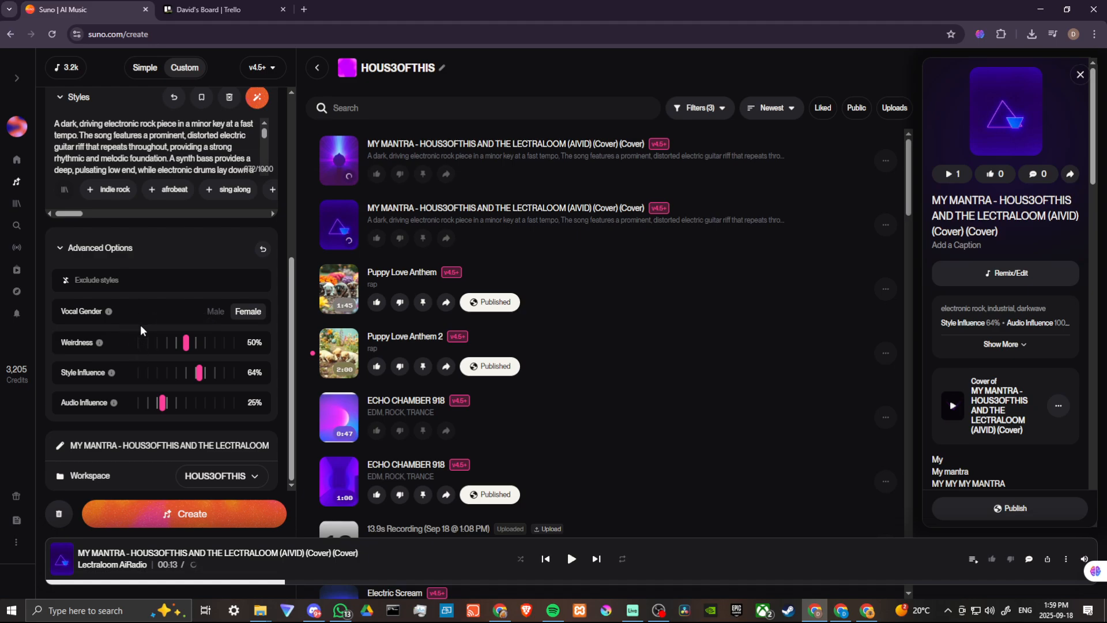
scroll(144, 166, down, 2)
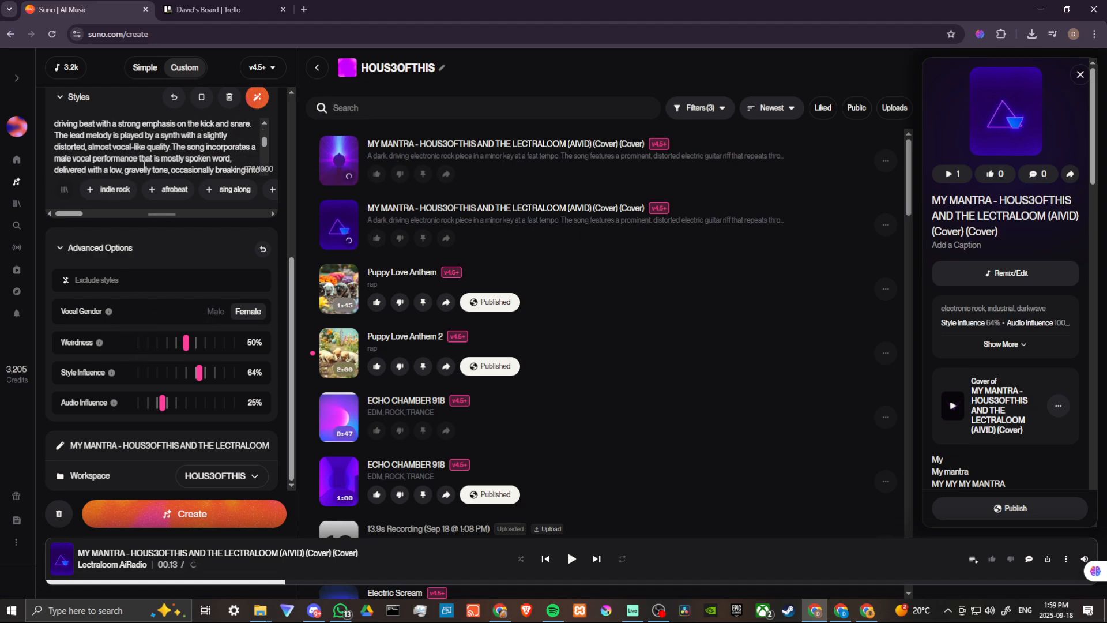
scroll(144, 167, down, 2)
scroll(144, 167, up, 2)
scroll(67, 158, down, 5)
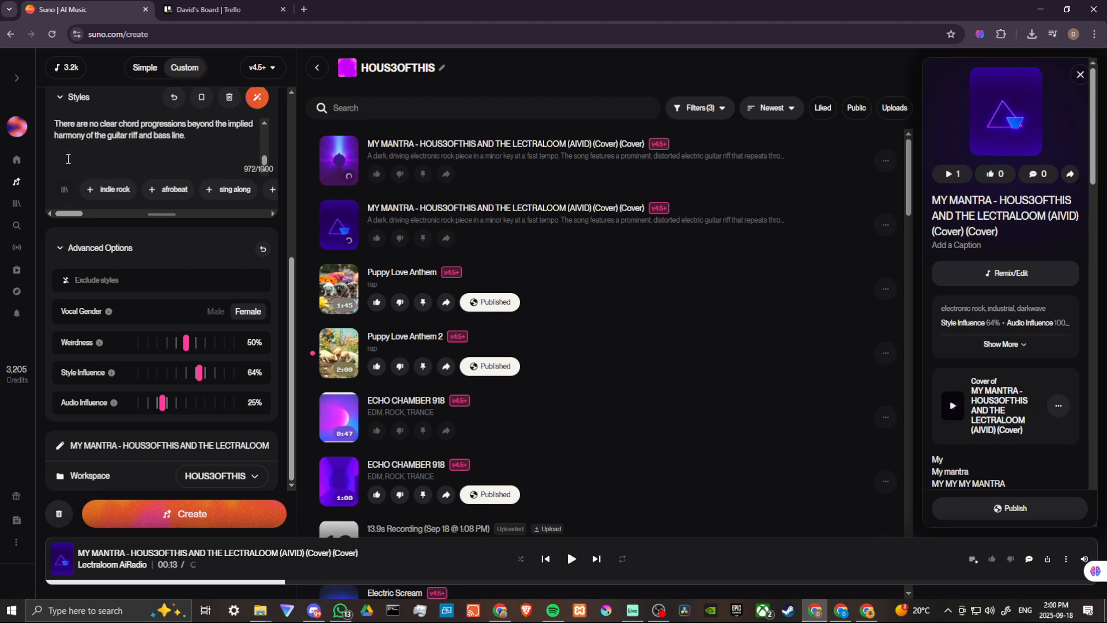
scroll(68, 158, up, 5)
scroll(70, 160, down, 5)
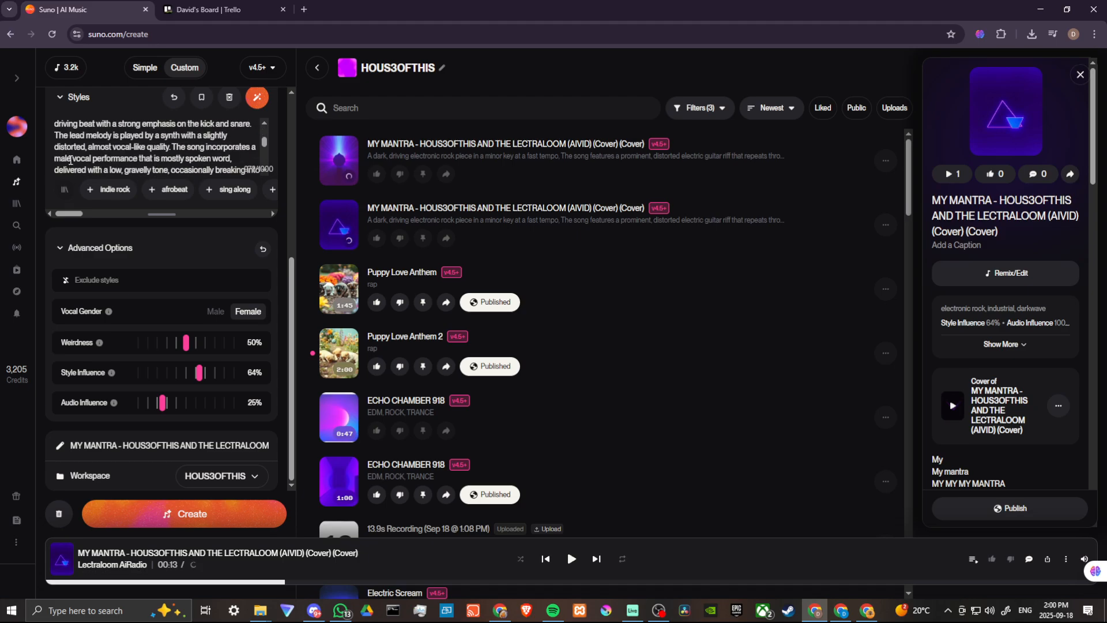
scroll(73, 160, up, 3)
scroll(73, 160, down, 3)
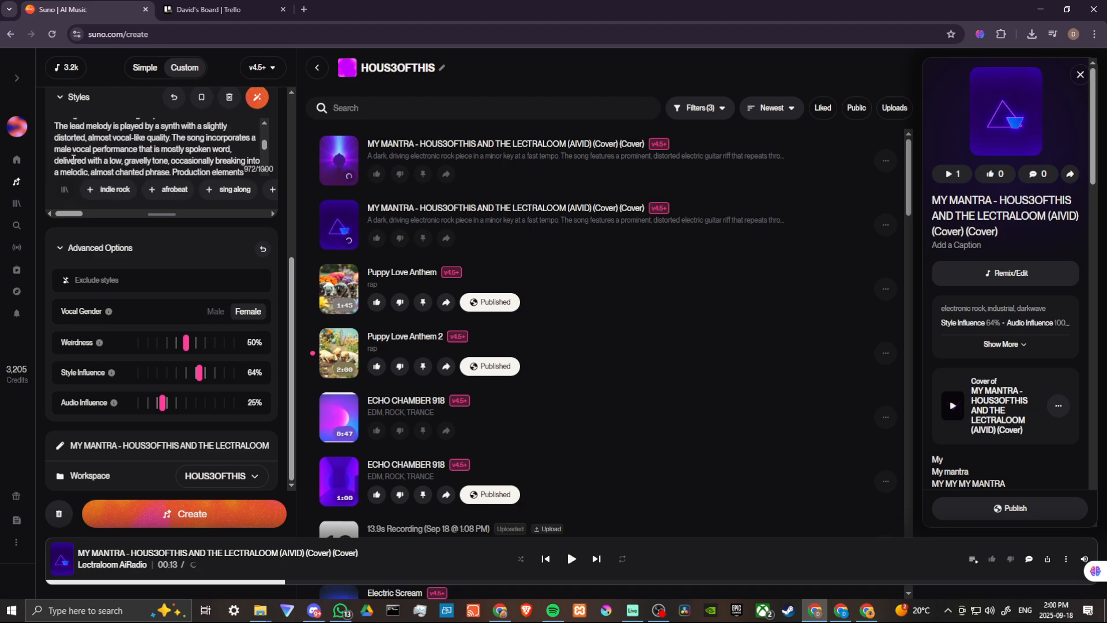
scroll(74, 160, up, 3)
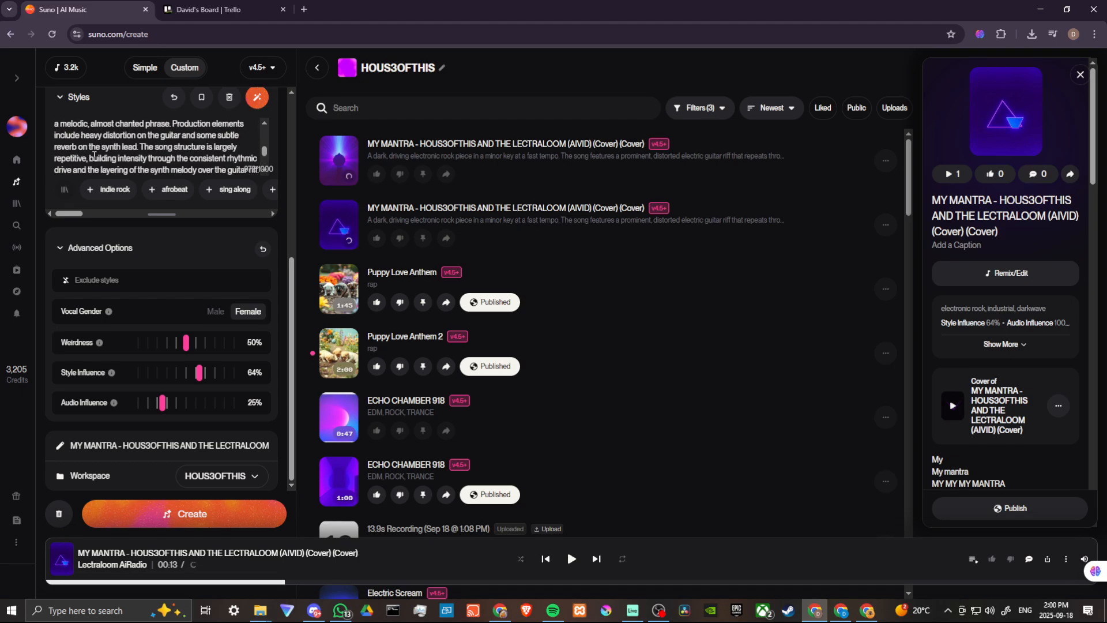
Step: Change "male vocal performance" to "female vocal performance" in the cover's style description
key(ctrl+a)
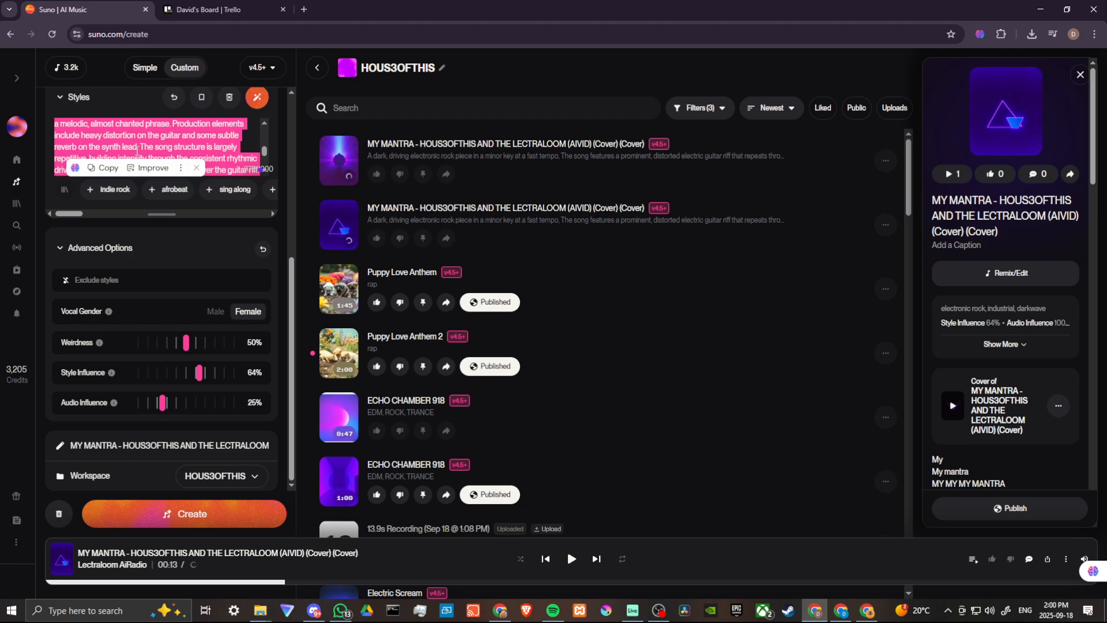
click(223, 148)
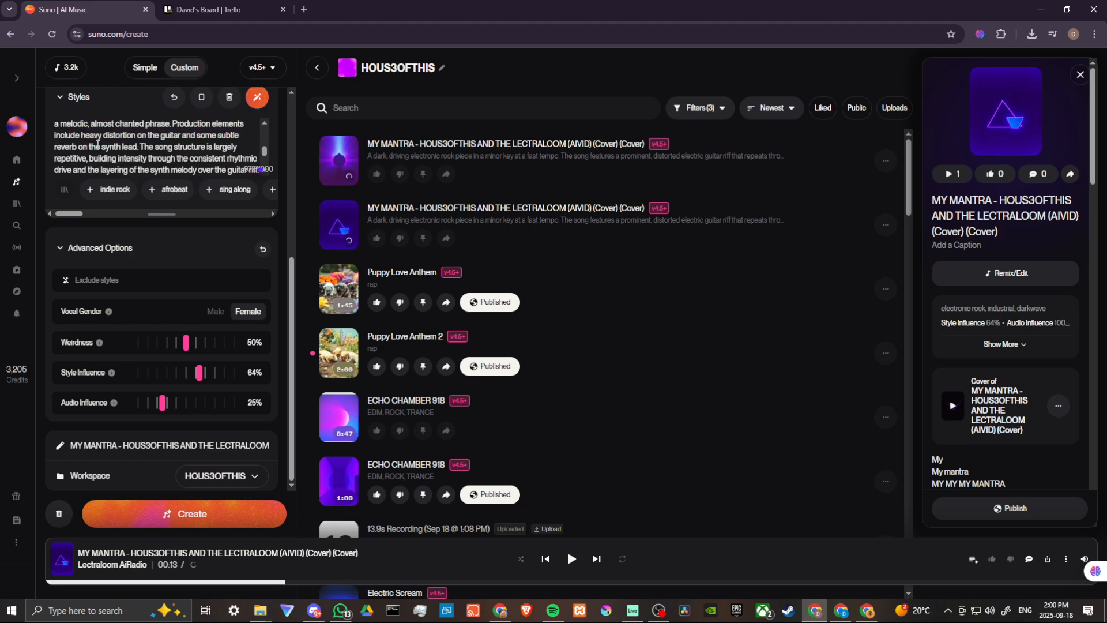
scroll(99, 144, down, 3)
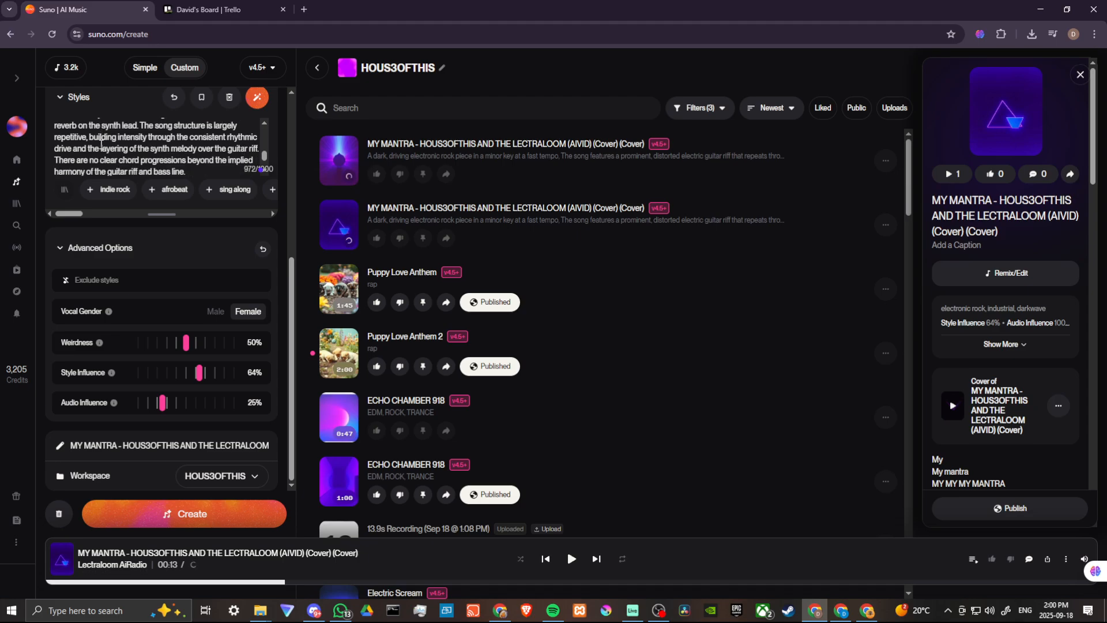
scroll(101, 145, up, 2)
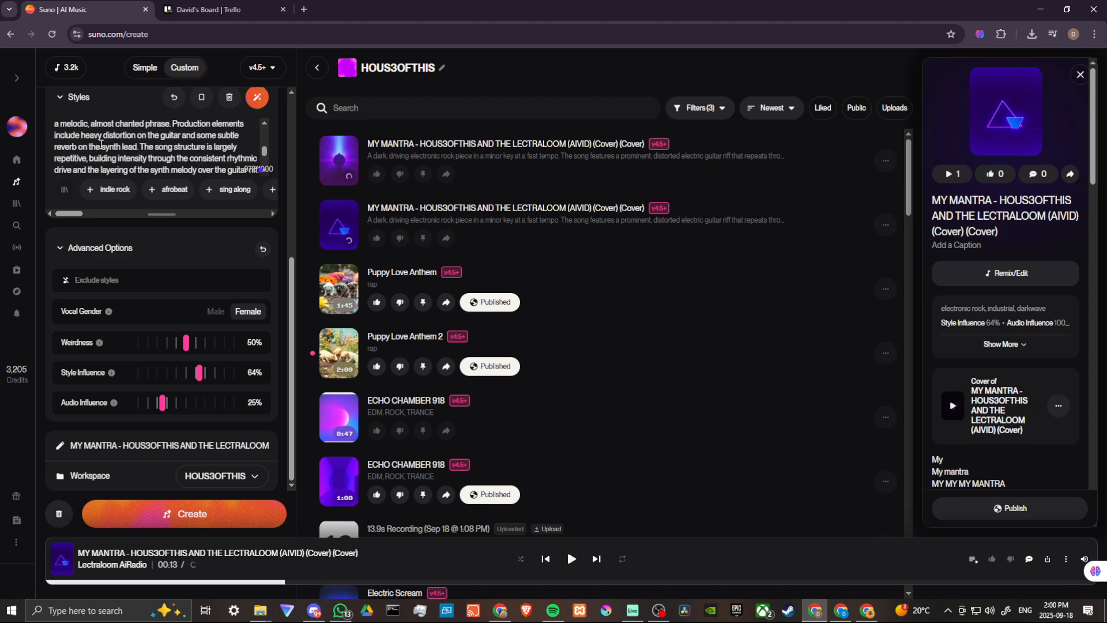
scroll(101, 144, up, 2)
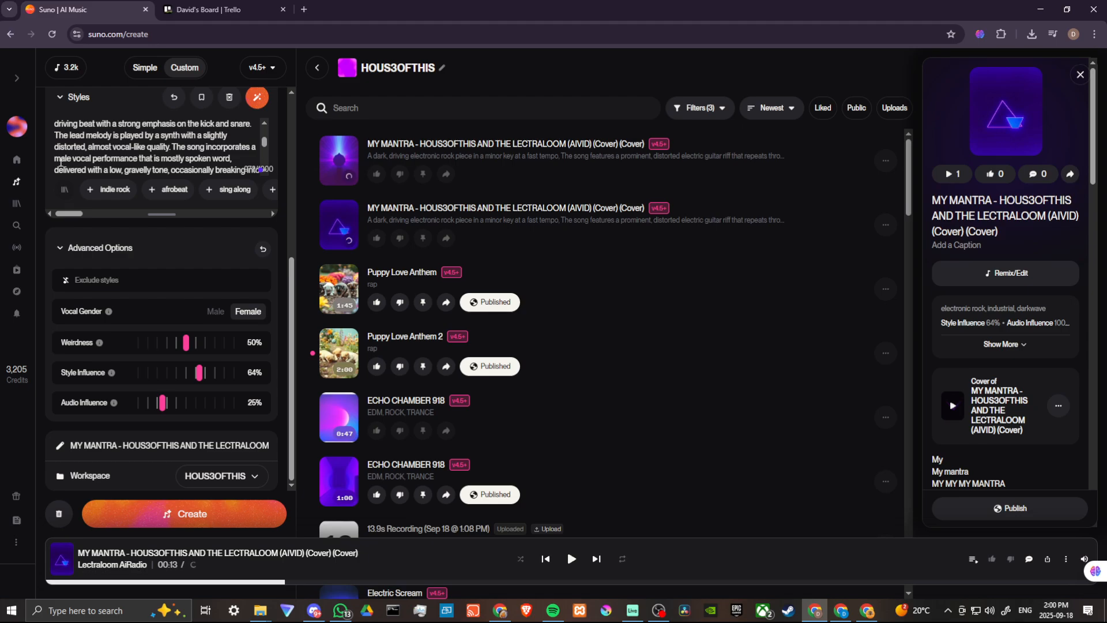
text(fe)
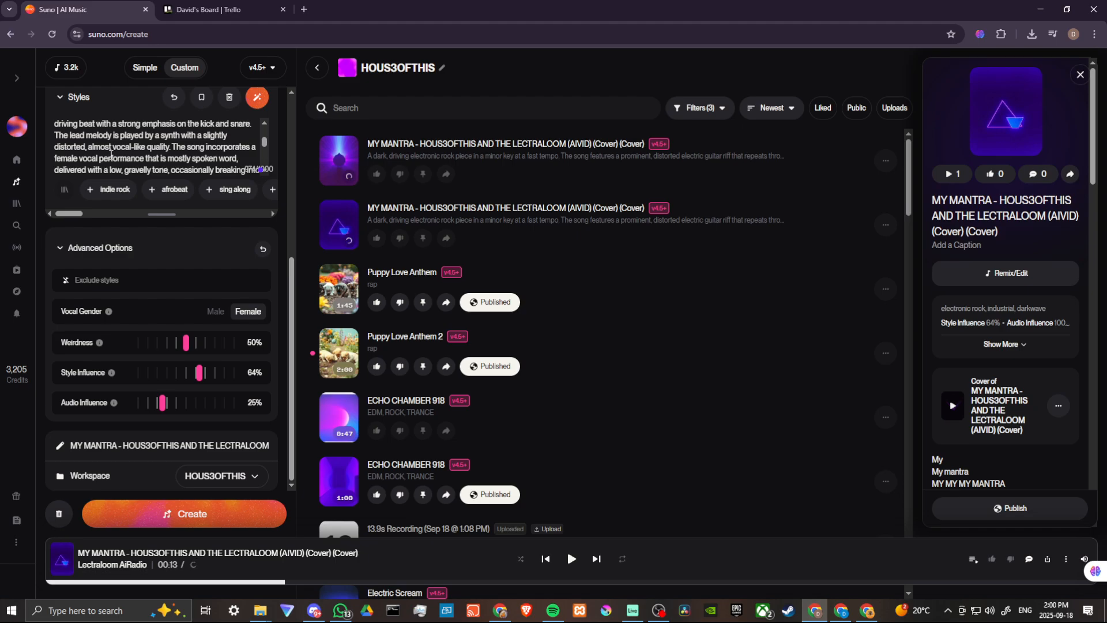
Step: Set the Audio Influence to 84% and generate the cover again with the edited style
scroll(109, 153, up, 3)
scroll(142, 164, up, 3)
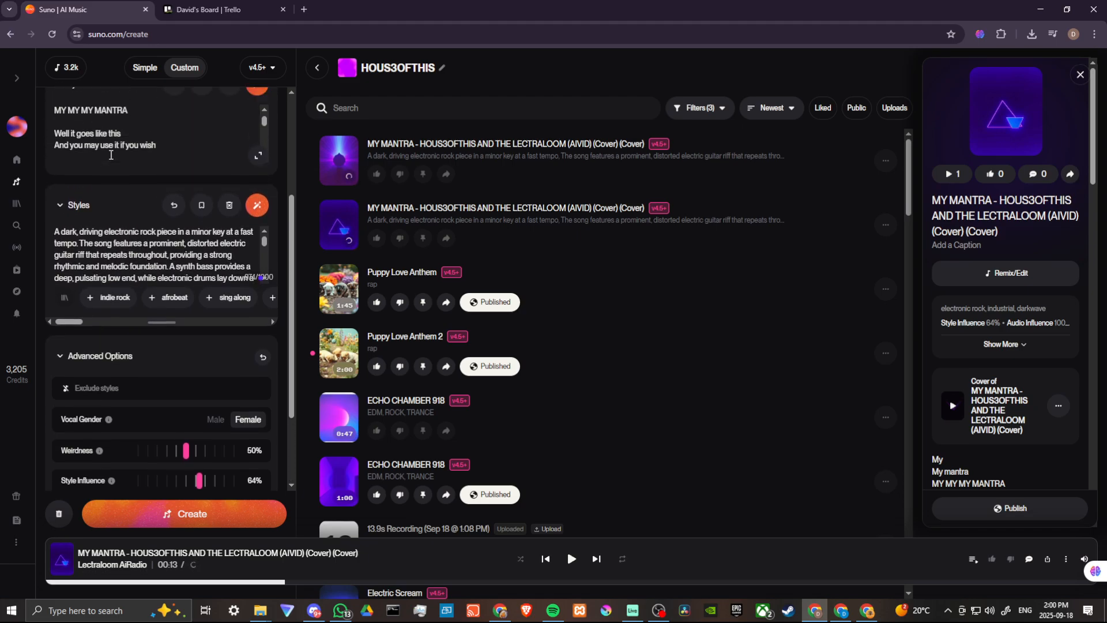
scroll(141, 164, down, 3)
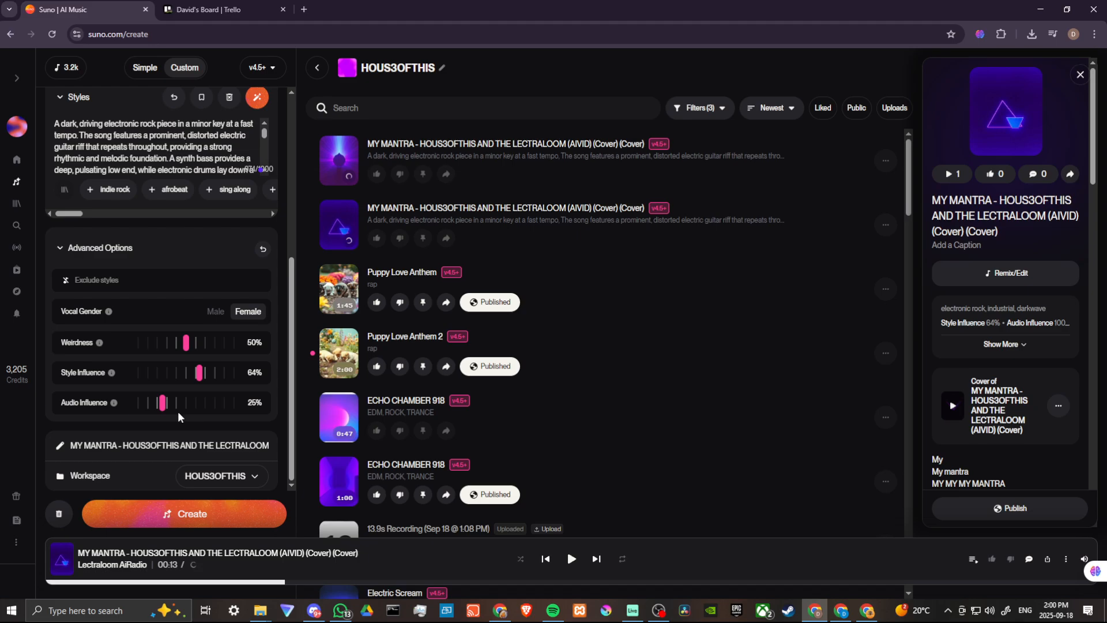
mouse_move(157, 405)
drag(162, 404, 238, 411)
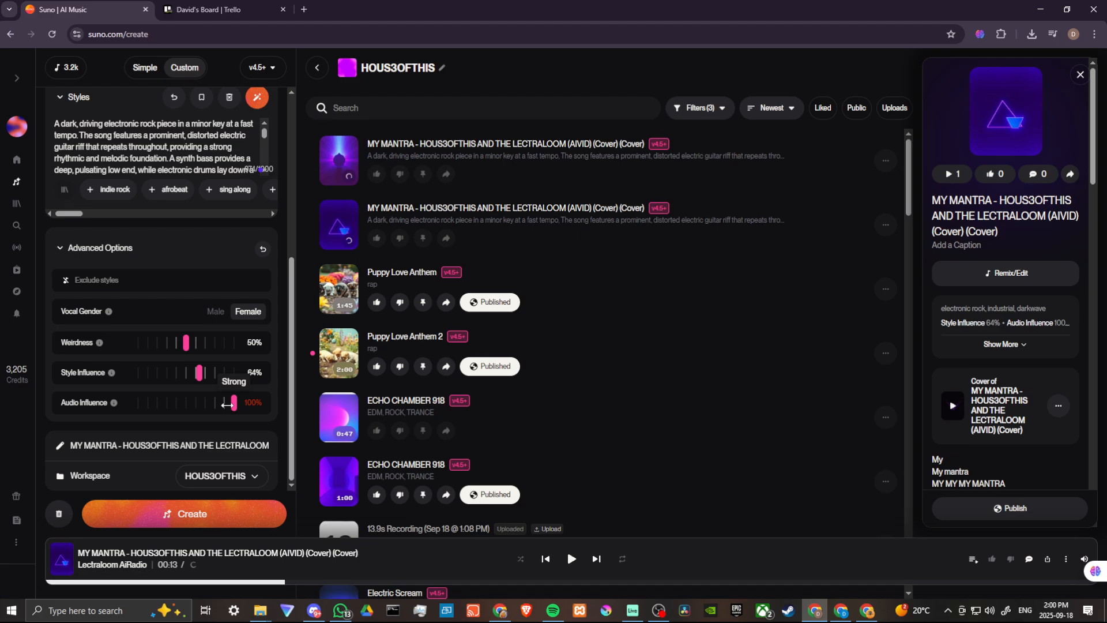
drag(232, 405, 219, 405)
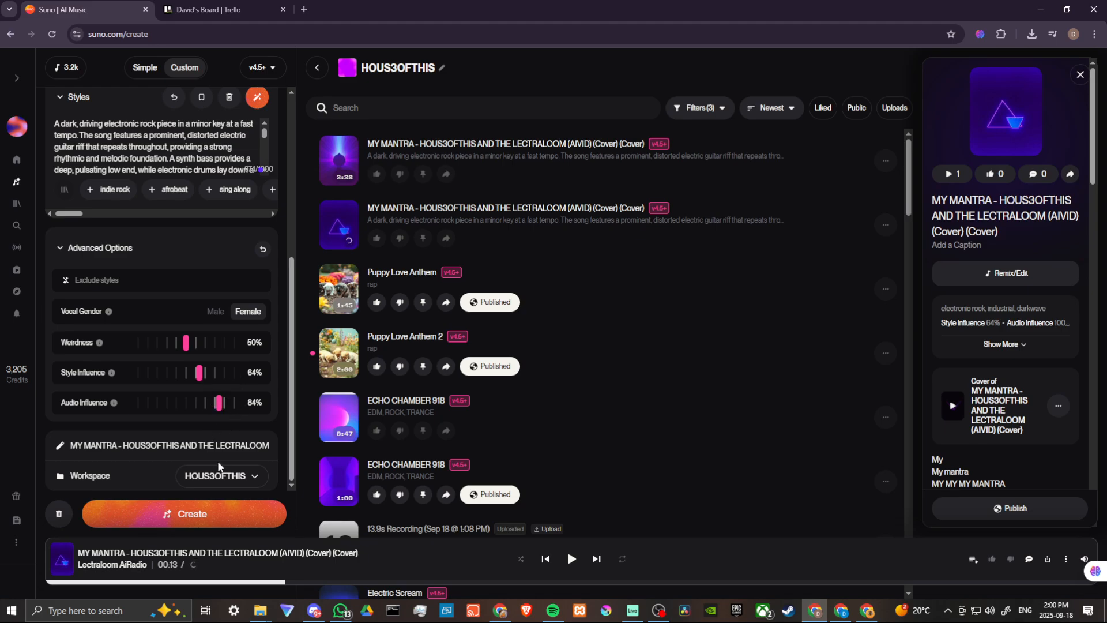
click(208, 516)
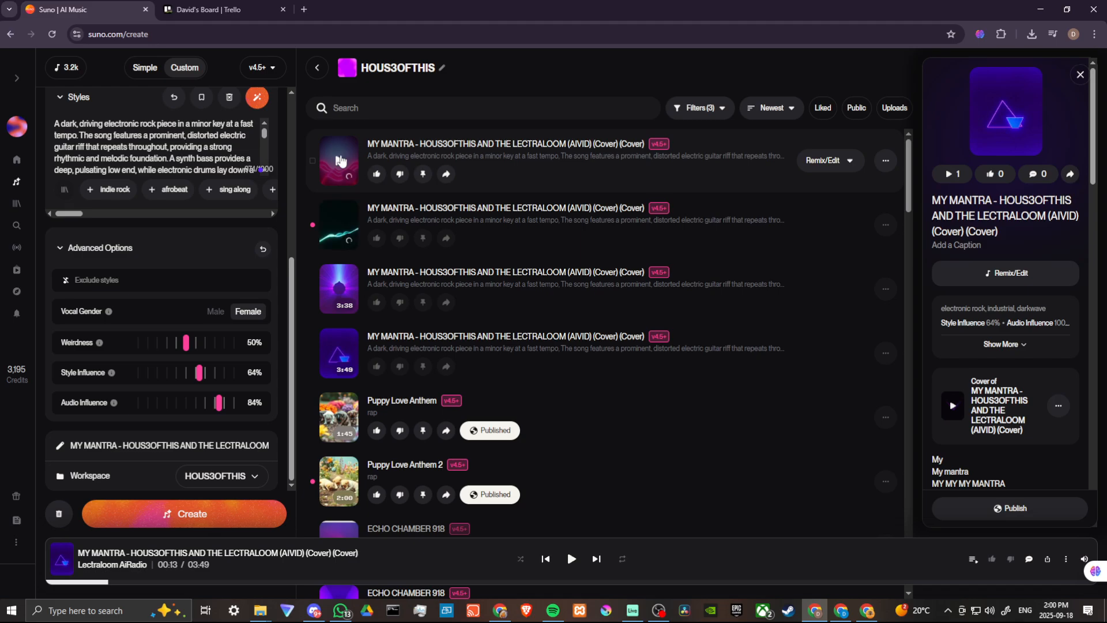
Step: Play the newest "MY MANTRA" cover, pause it, and review its style description and advanced options
click(340, 160)
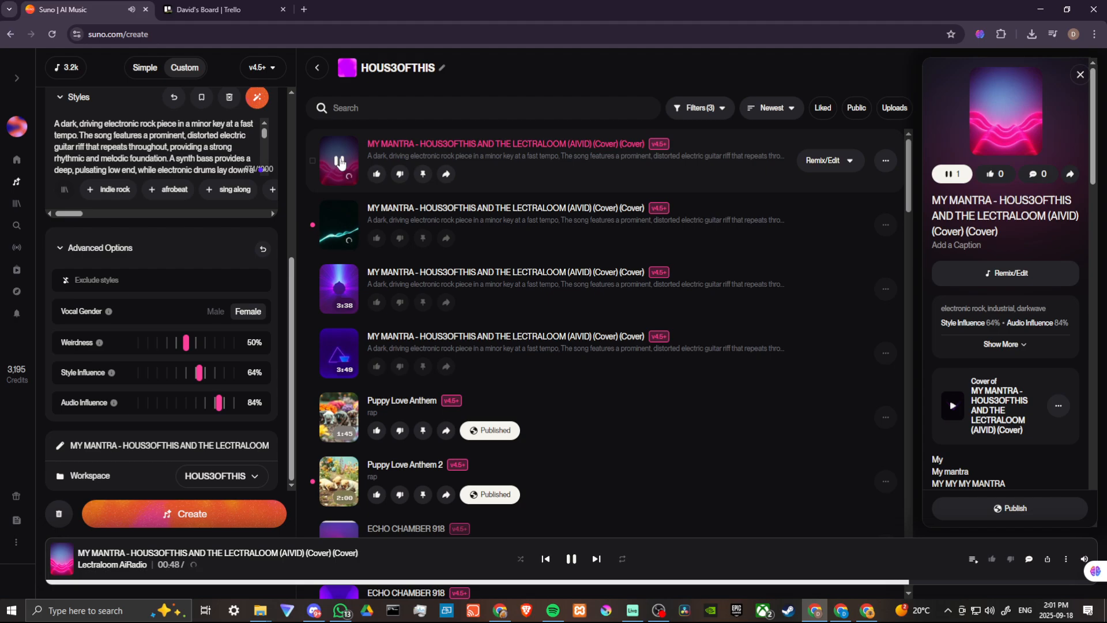
click(340, 162)
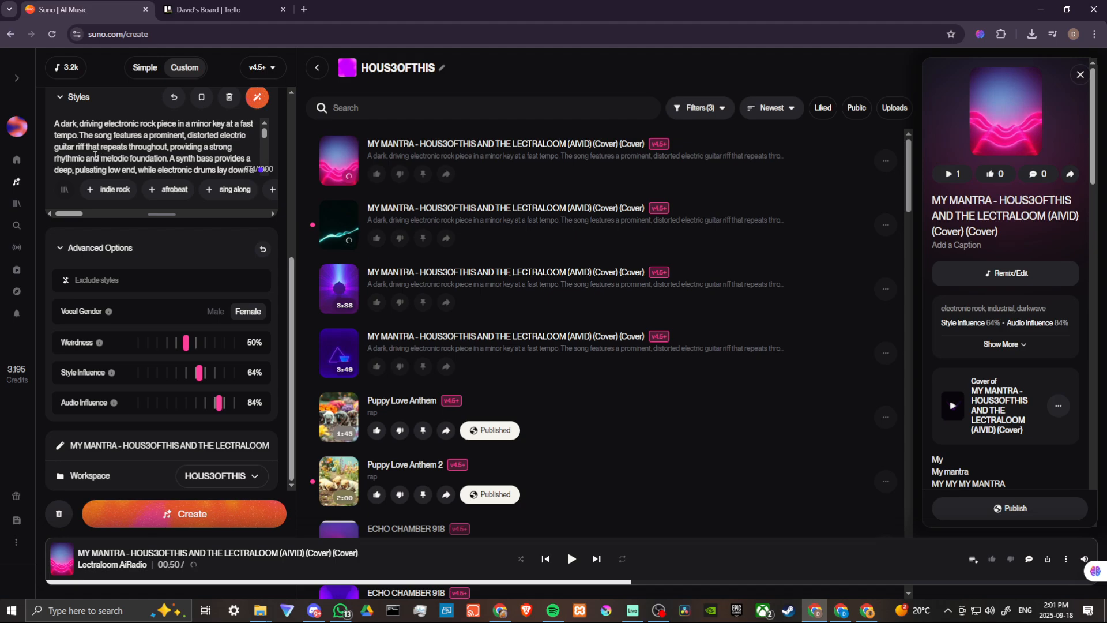
scroll(86, 150, up, 1)
scroll(98, 206, down, 2)
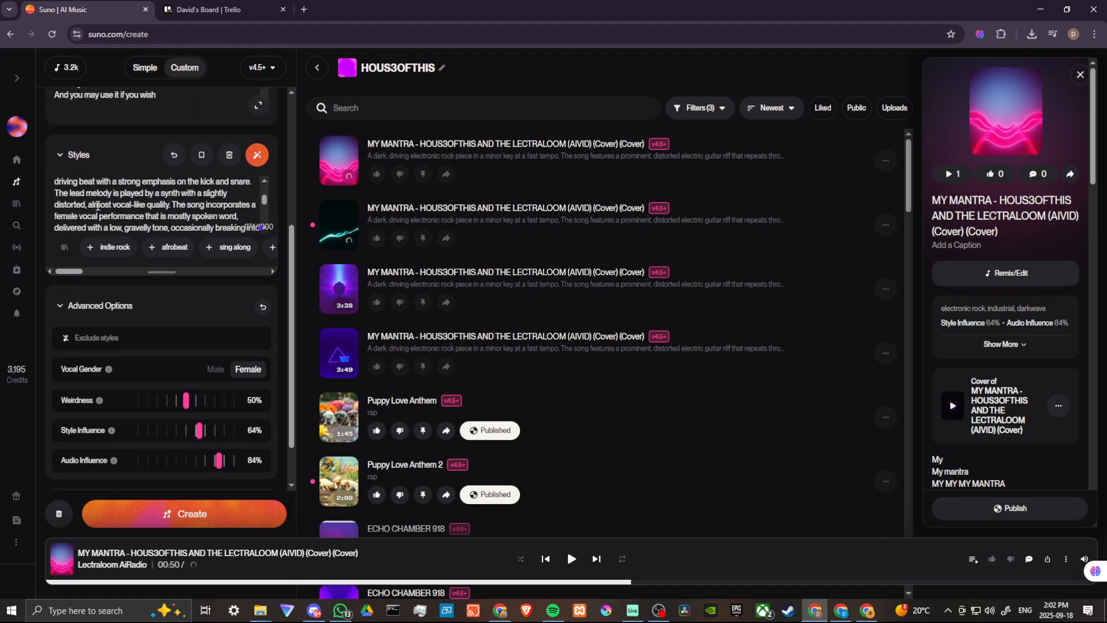
scroll(101, 194, down, 2)
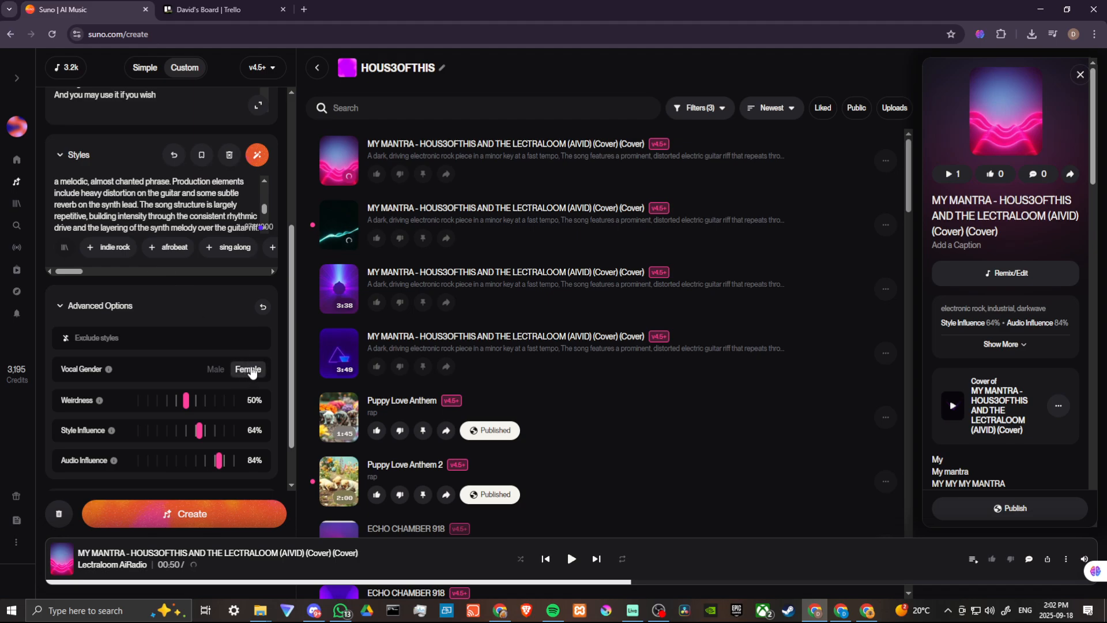
scroll(252, 370, down, 1)
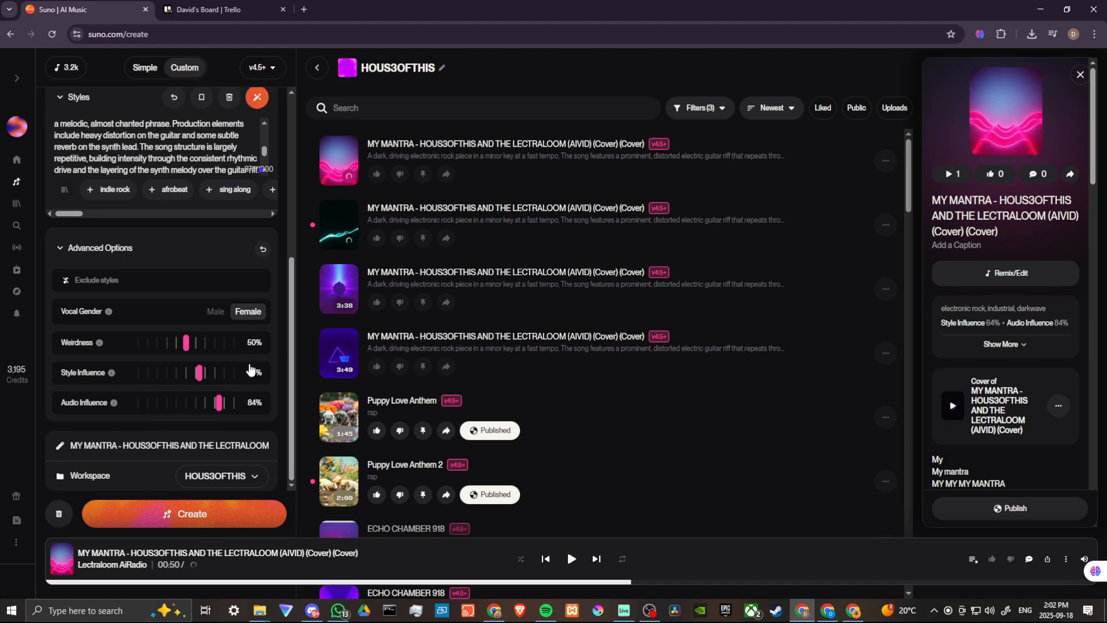
mouse_move(224, 401)
mouse_move(340, 163)
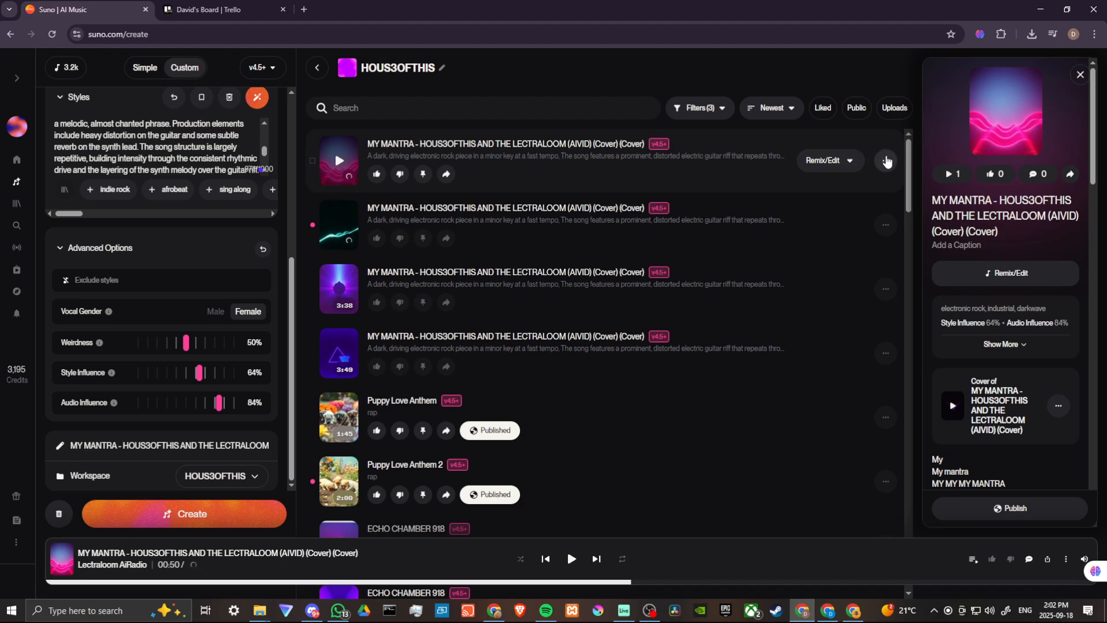
Step: Rename the newest cover as "MY MANTRA - female" in its song details and save
click(886, 163)
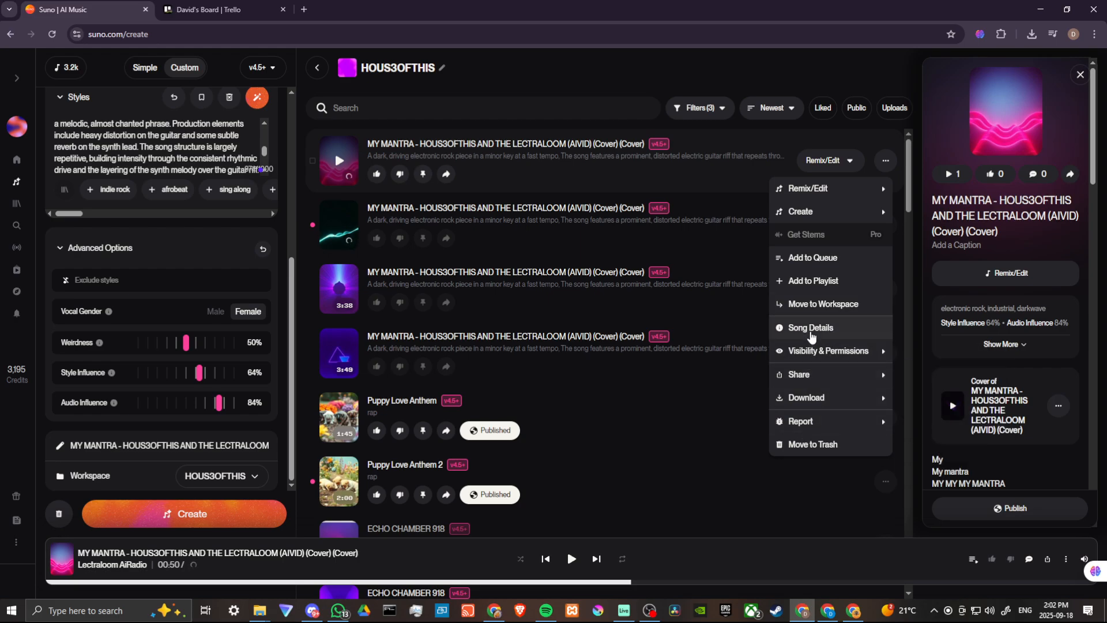
click(810, 328)
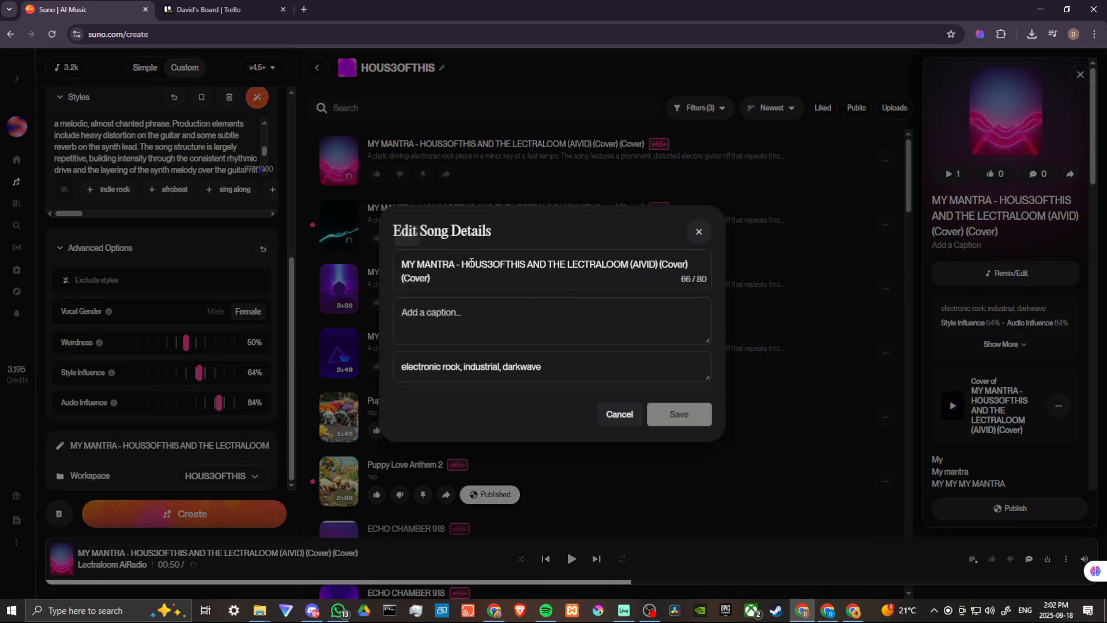
drag(463, 266, 490, 279)
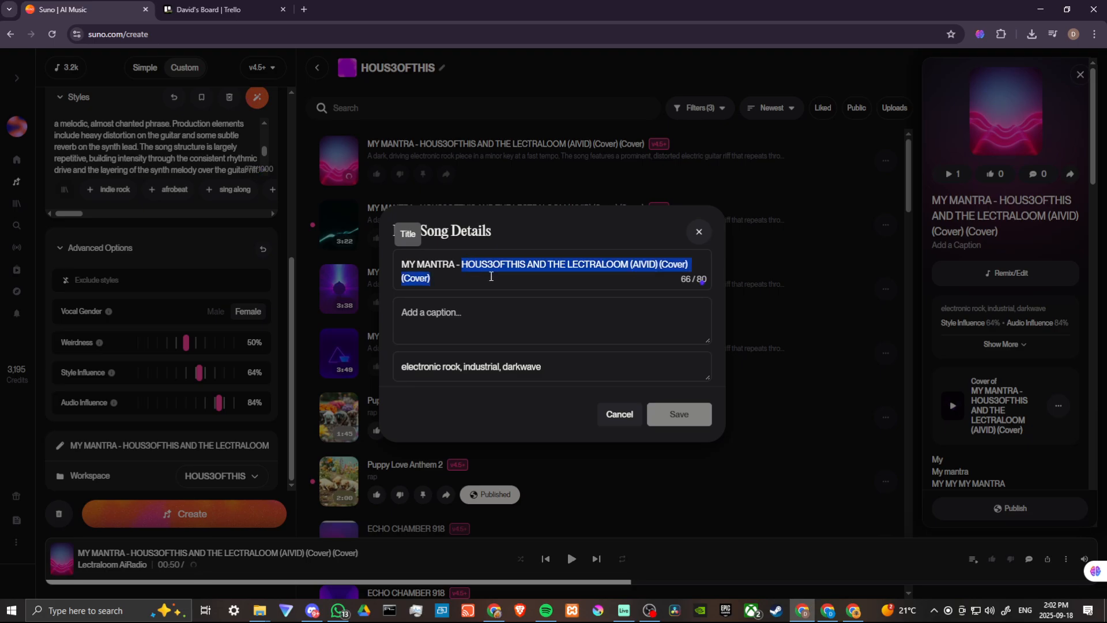
text(f)
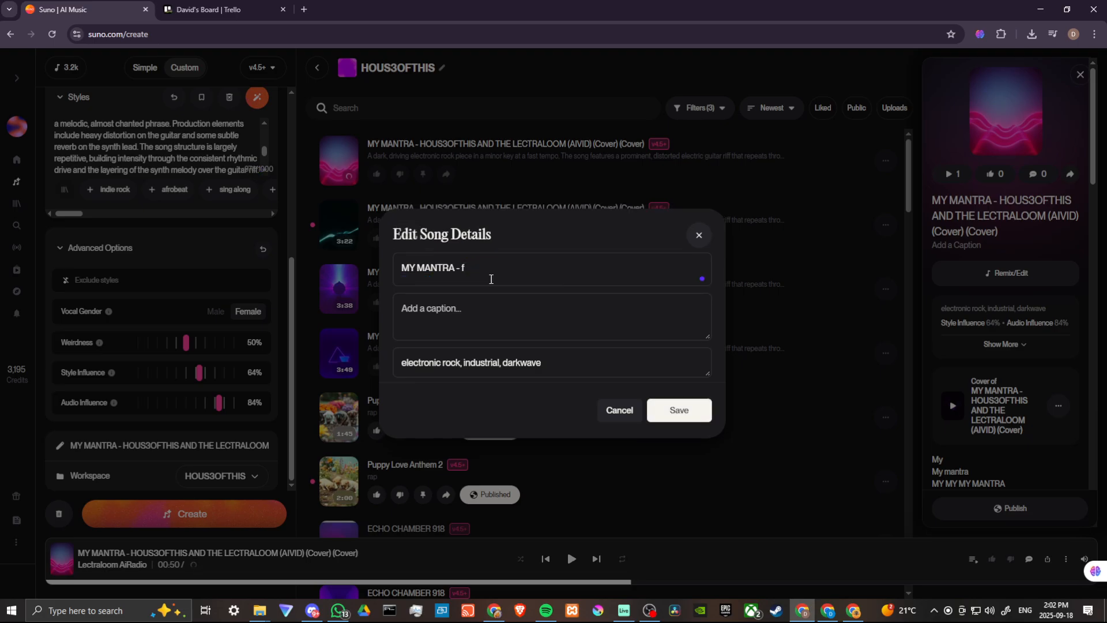
text(emale)
click(680, 411)
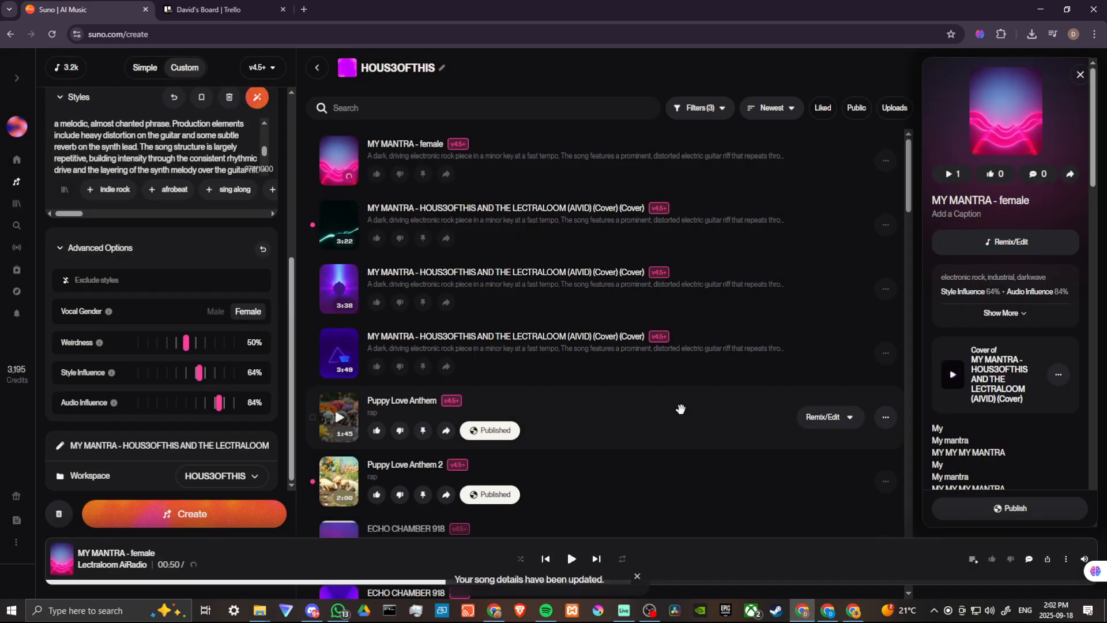
Step: Publish the song "MY MANTRA - female" with its existing title, image and style tags
click(885, 161)
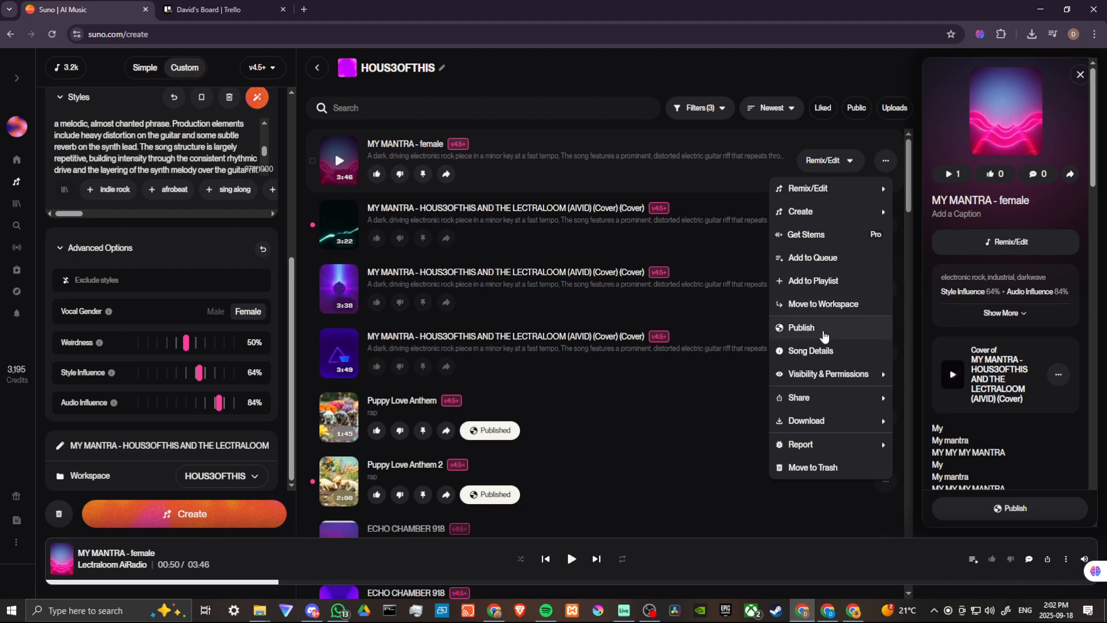
click(825, 331)
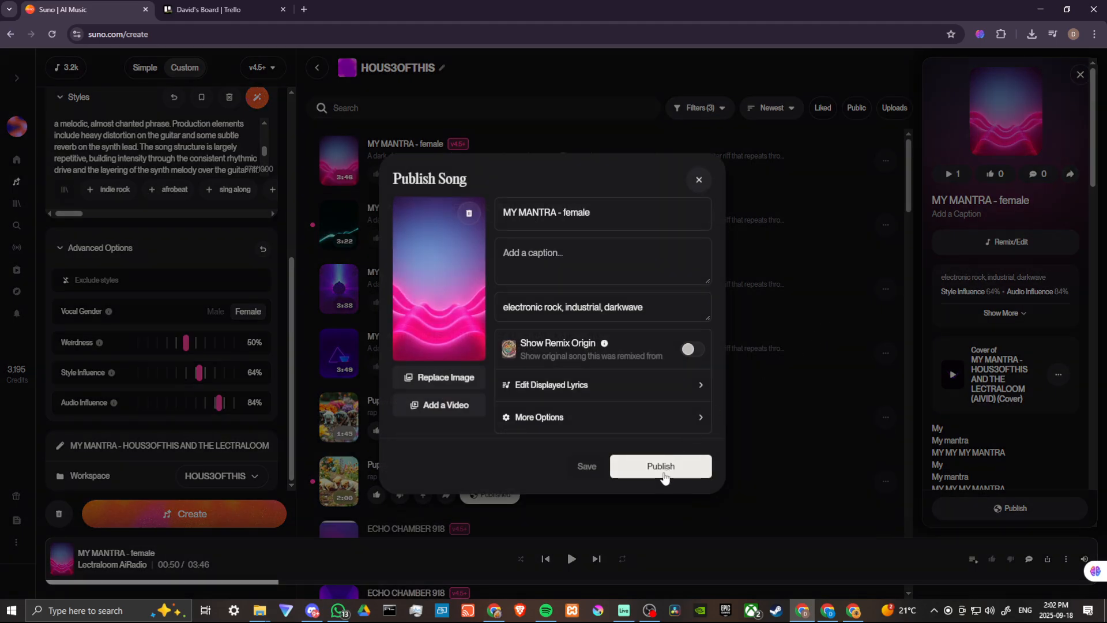
click(664, 467)
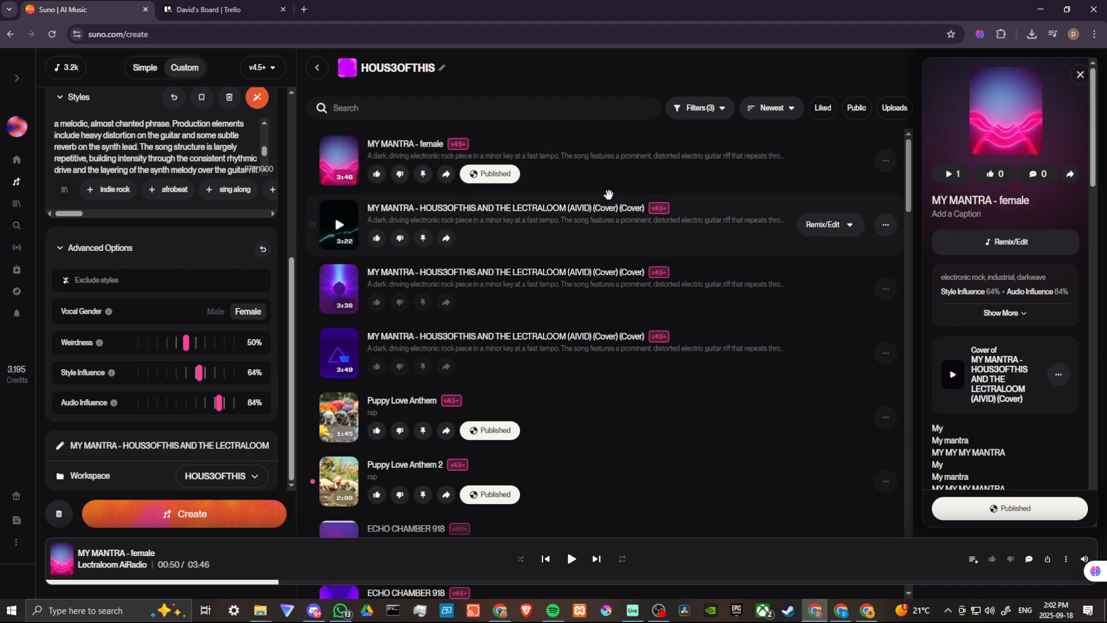
Step: Copy the share link of the published song "MY MANTRA - female"
click(885, 163)
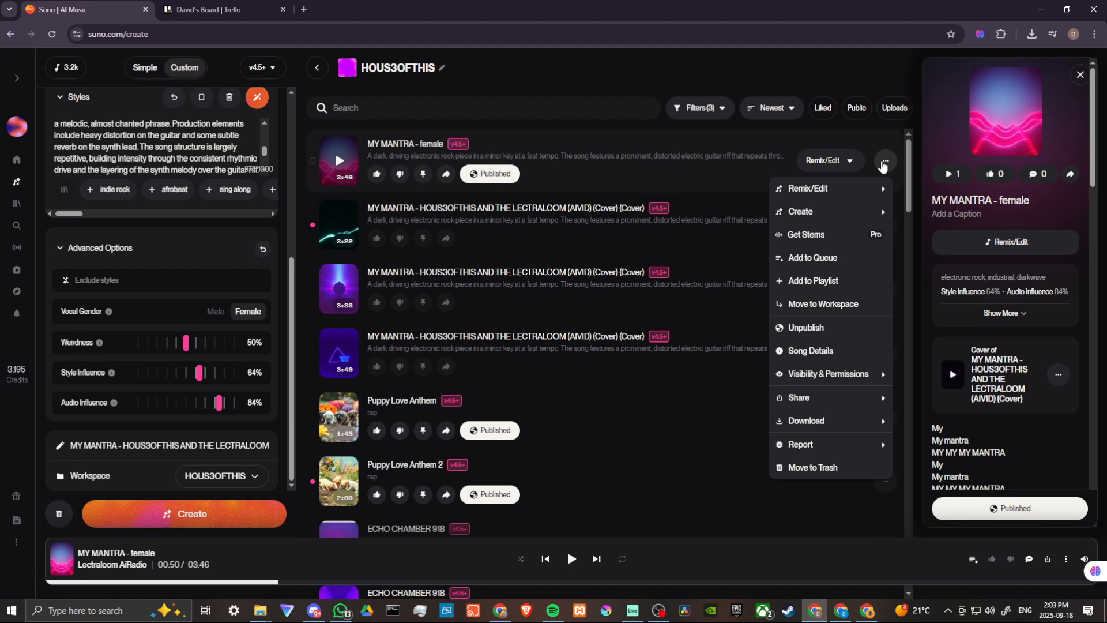
mouse_move(810, 401)
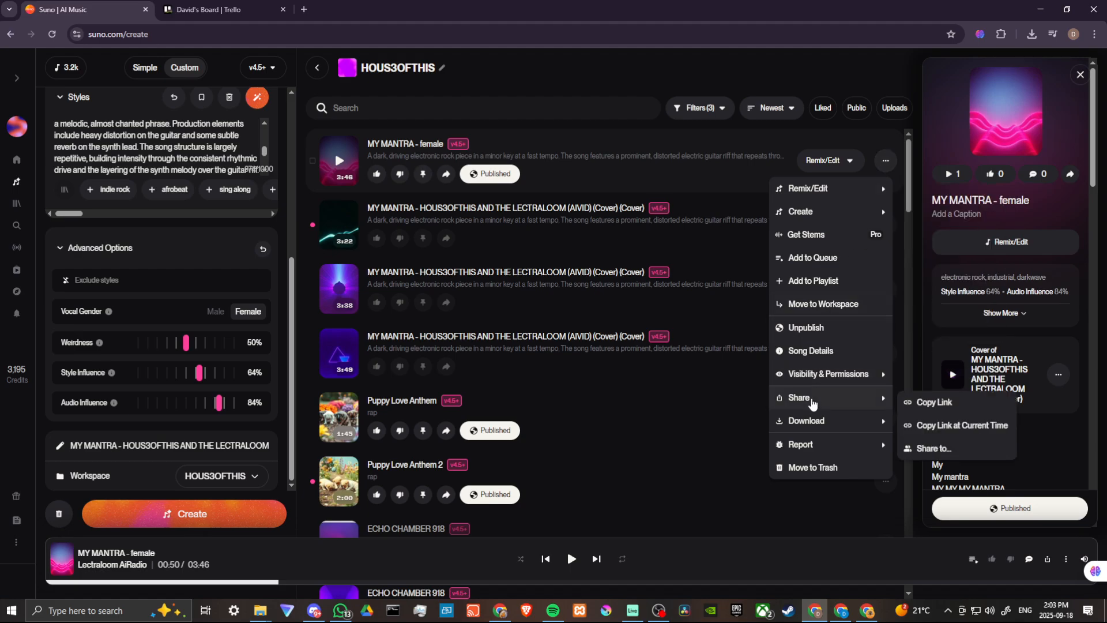
click(934, 402)
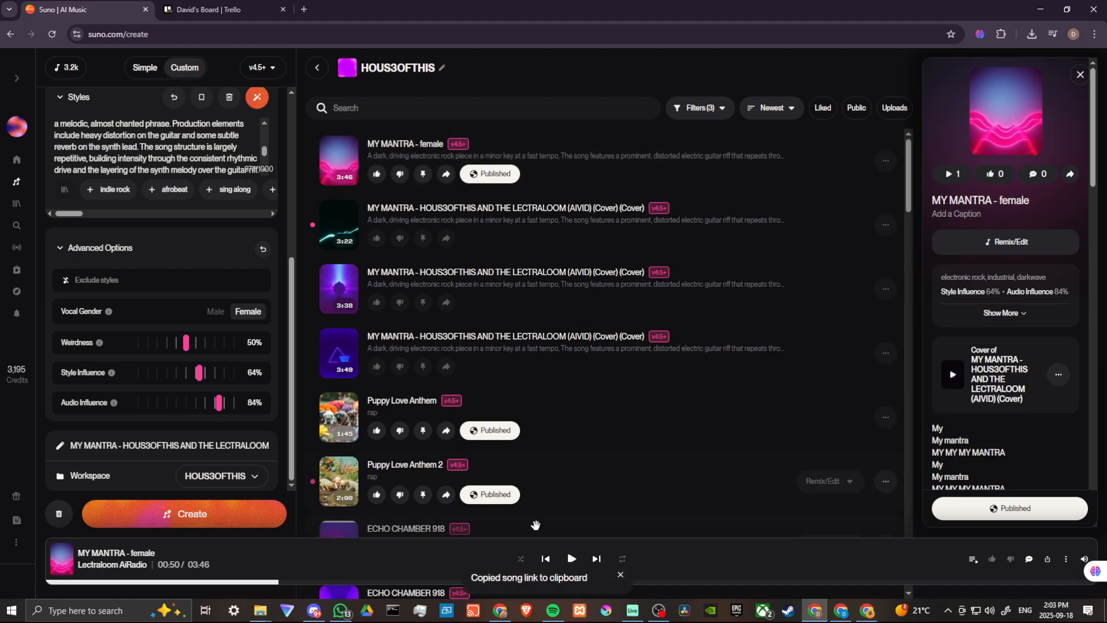
Step: Switch to Discord and post the copied song link in the general channel of the SKILLCRAFT CENTRAL server
click(313, 611)
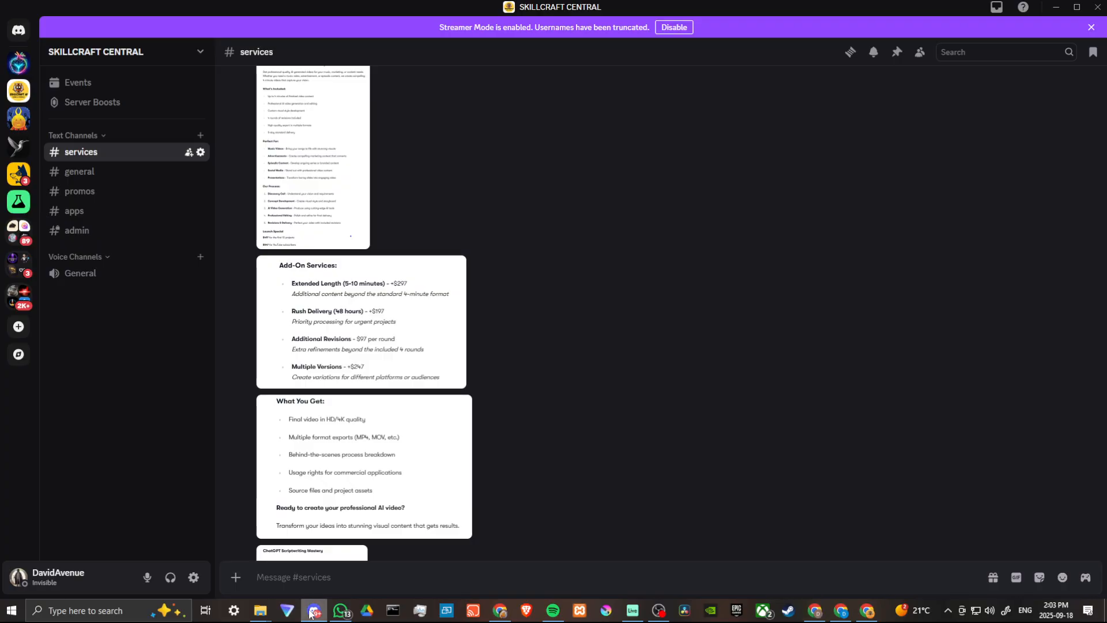
click(104, 180)
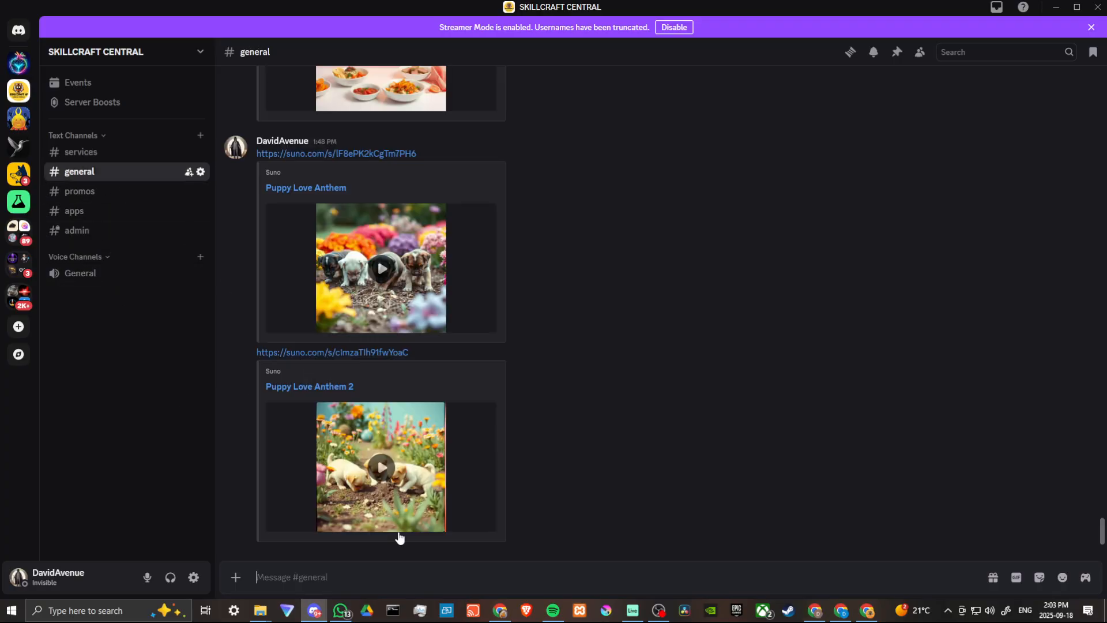
click(329, 575)
key(ctrl+v)
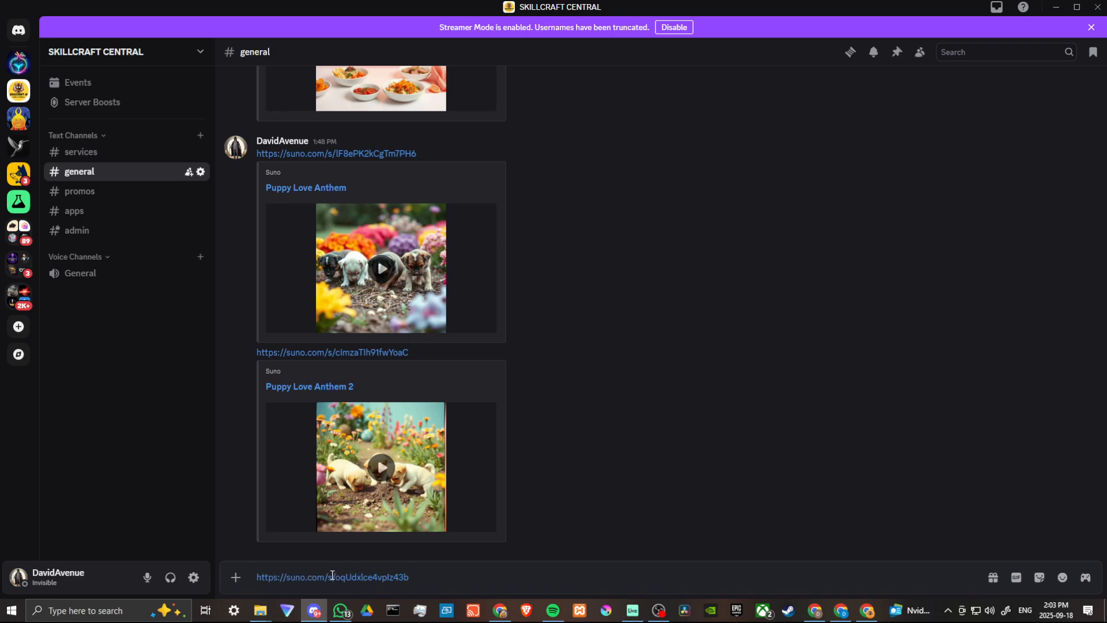
key(Return)
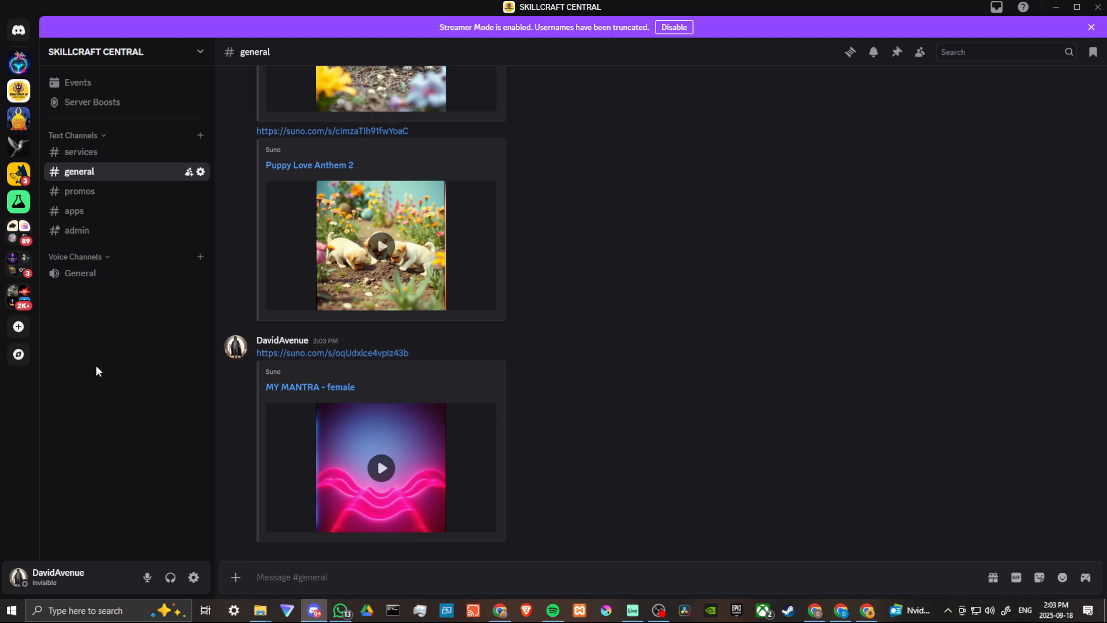
Step: Go to the services channel and view the "Suno AI Music Mastery" course flyer enlarged, then close it
click(102, 161)
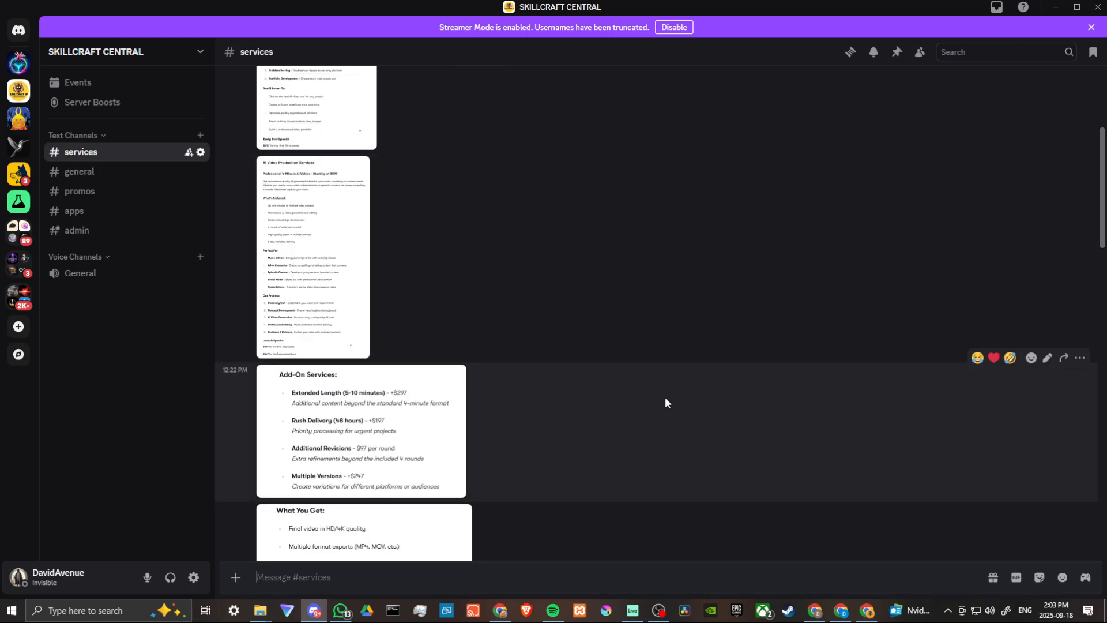
scroll(430, 297, up, 4)
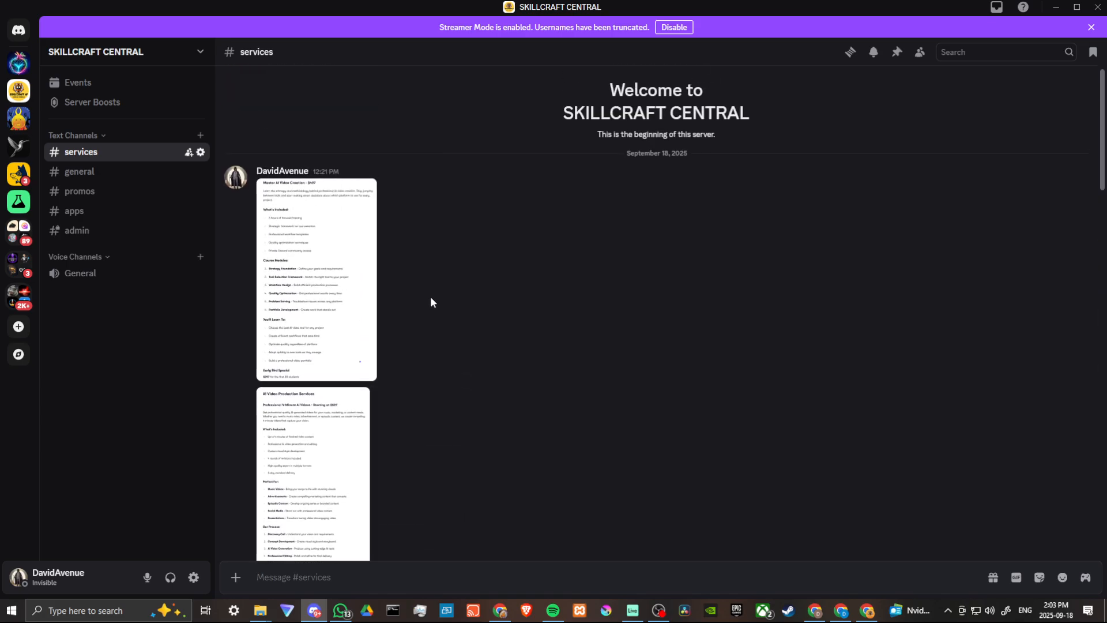
scroll(374, 288, down, 7)
scroll(374, 288, down, 8)
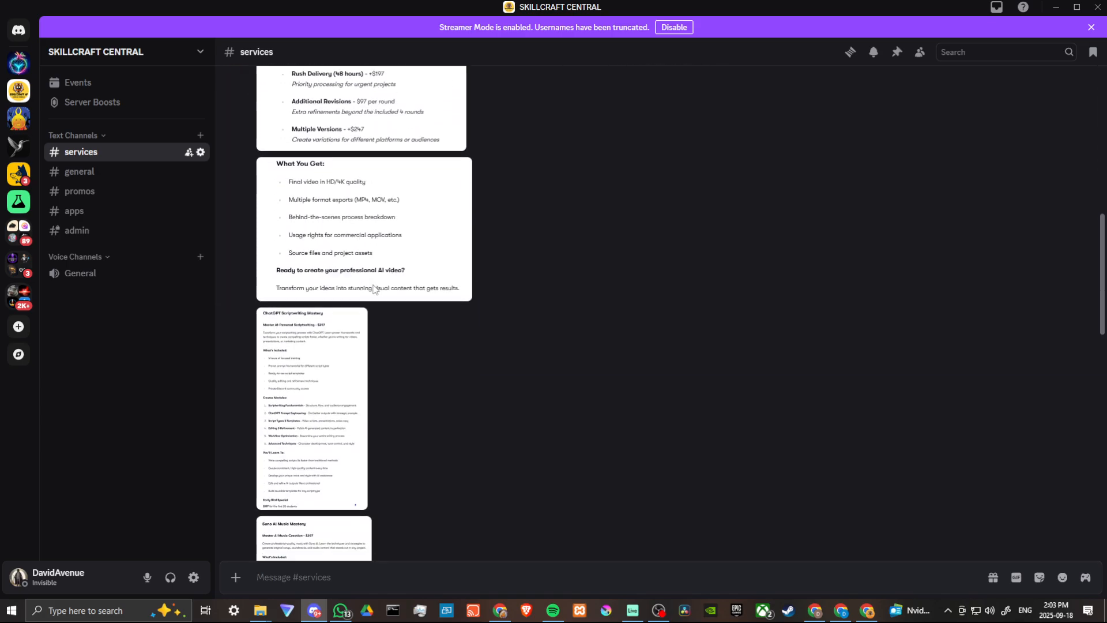
click(319, 329)
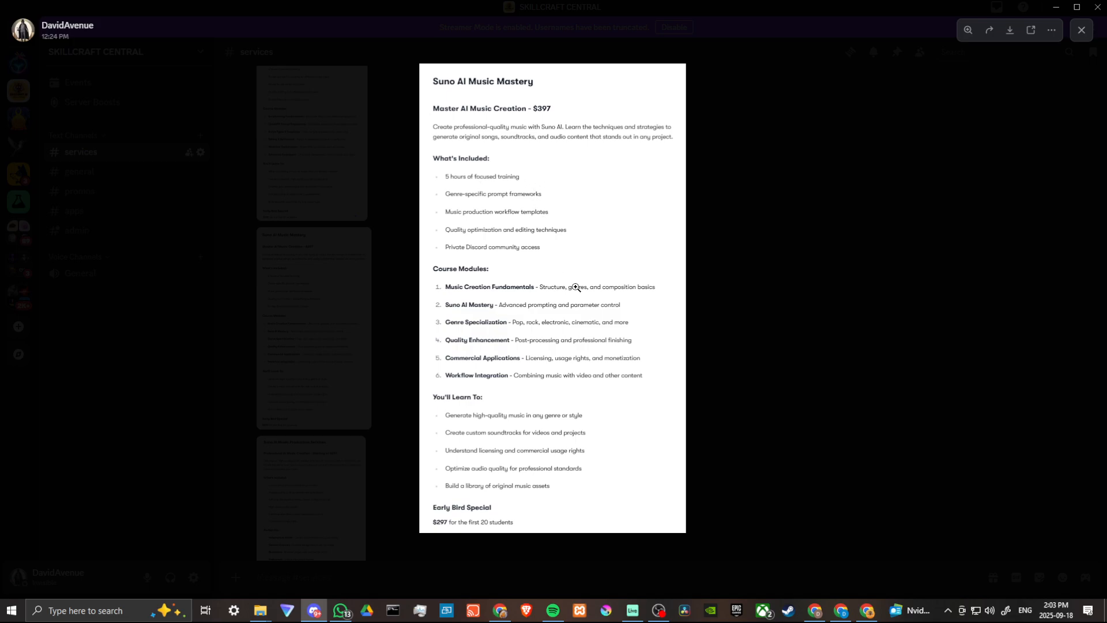
click(773, 327)
Step: View the "Suno AI Music Production Services" flyer enlarged in the services channel, then close it
scroll(447, 318, down, 4)
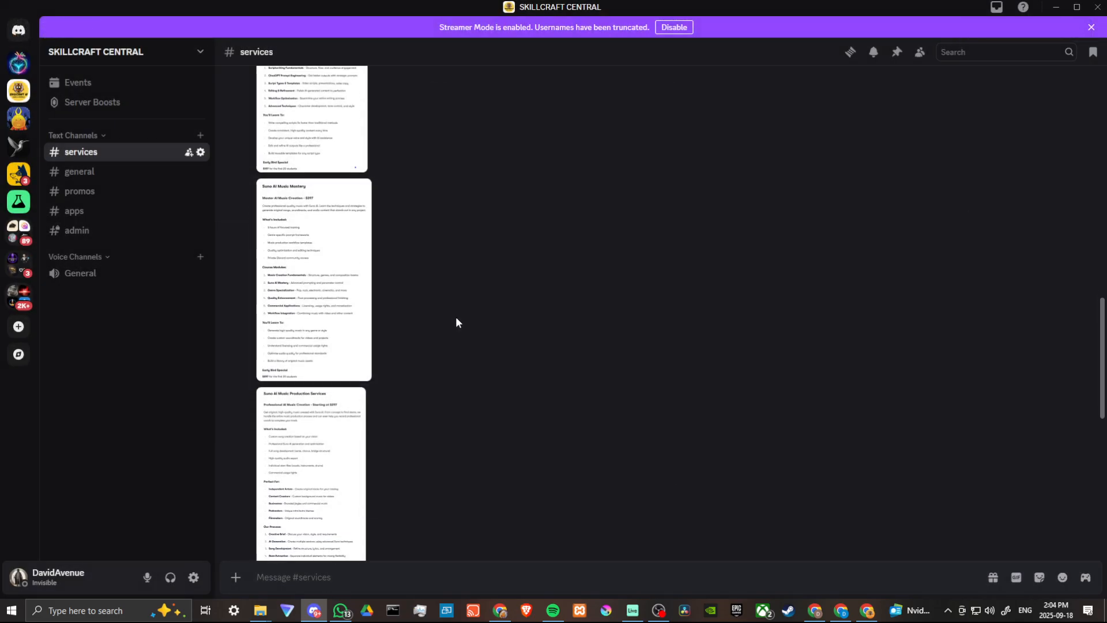
click(314, 300)
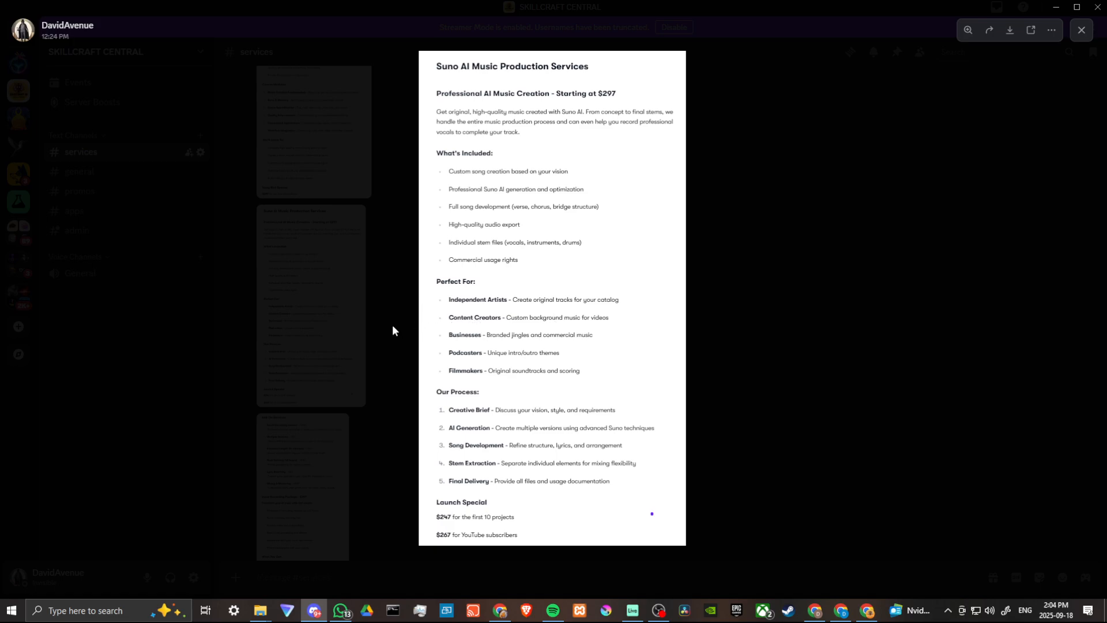
click(403, 285)
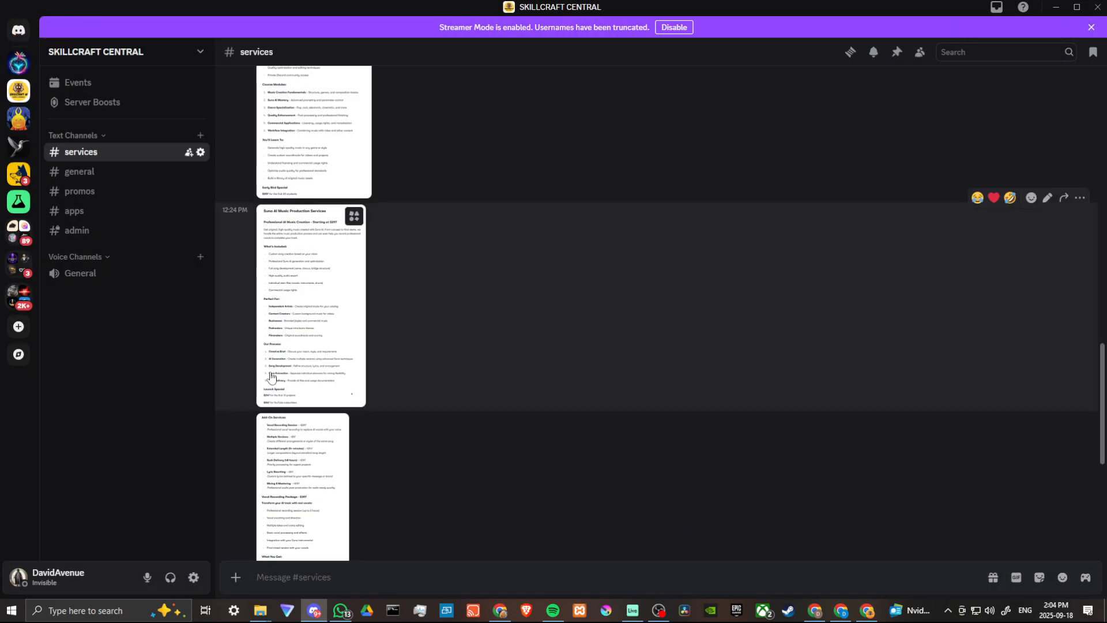